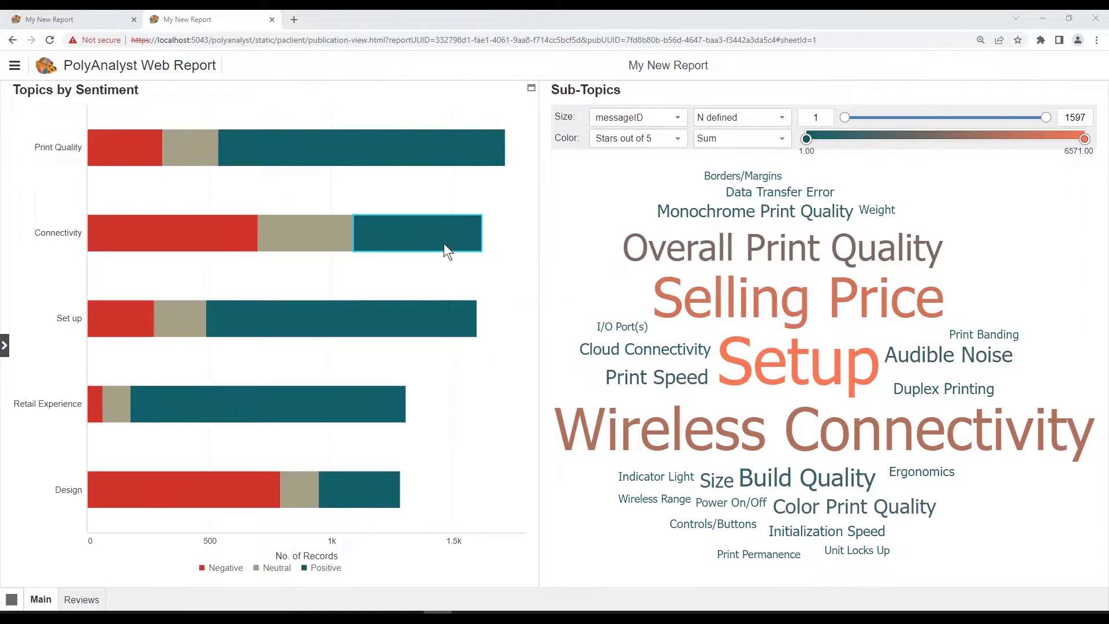
- Test selecting the positive Print Quality segment in the Topics by Sentiment chart, and close the published report
left_click(389, 145)
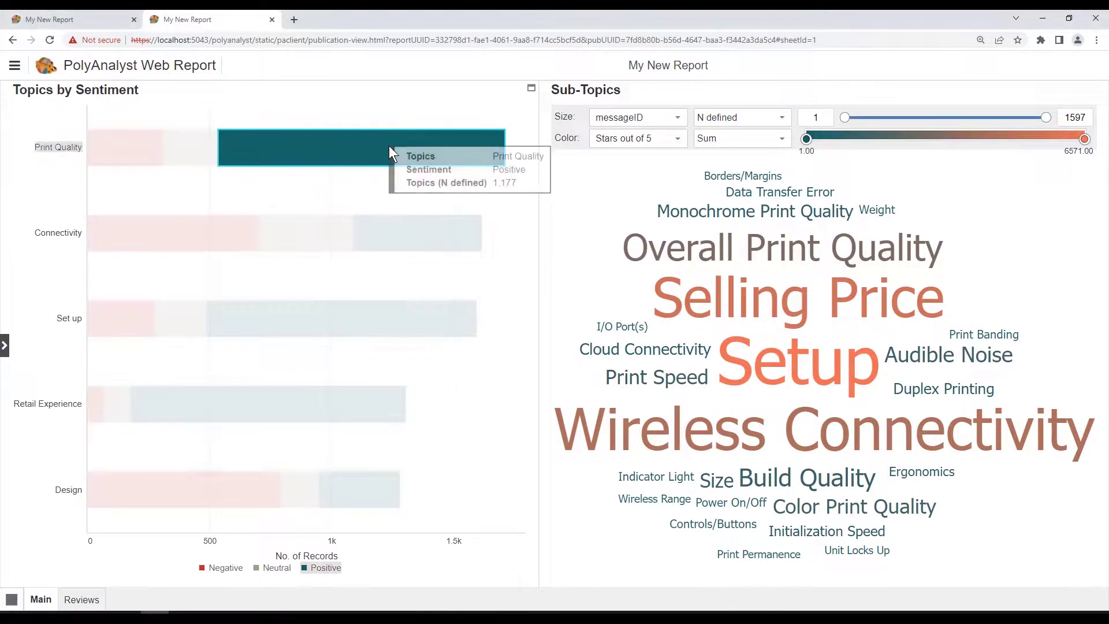
left_click(355, 189)
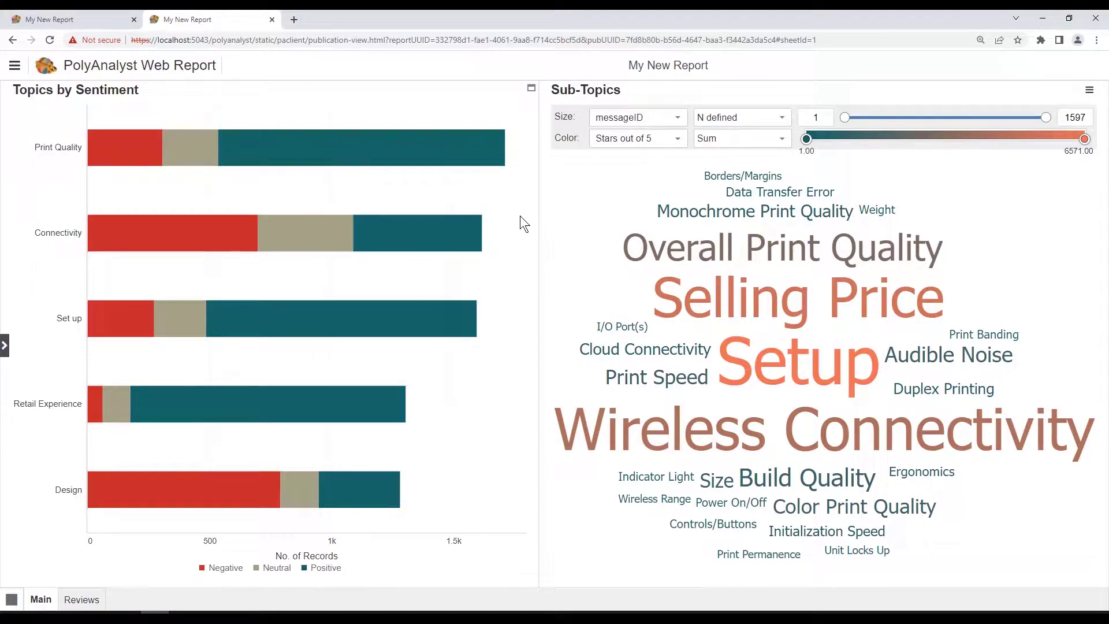
mouse_move(110, 140)
left_click(321, 154)
mouse_move(348, 150)
left_click(272, 20)
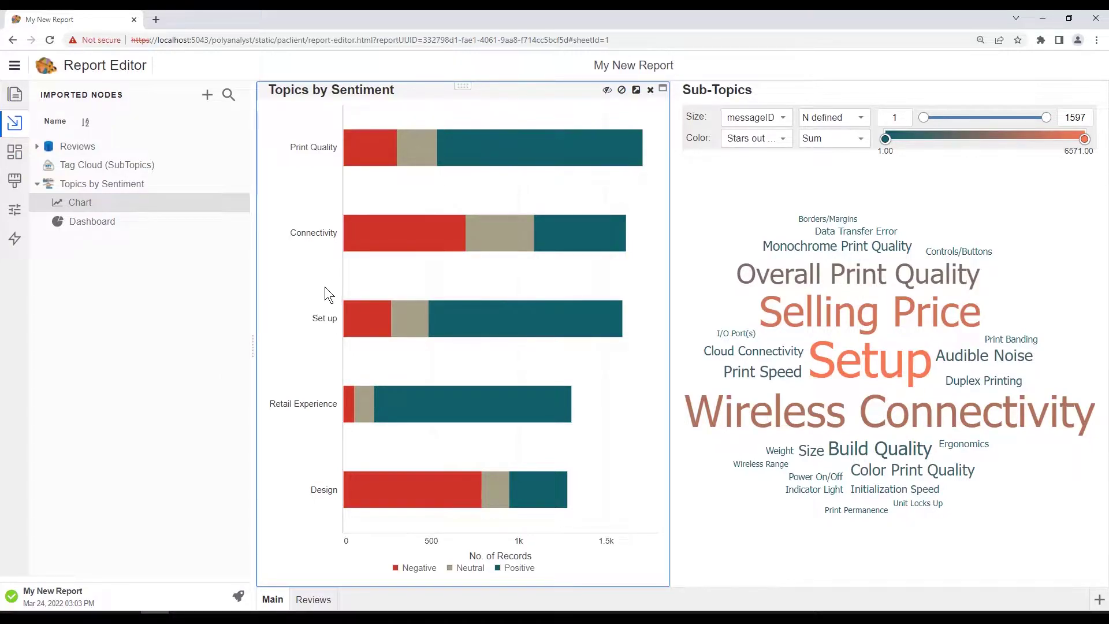
- Set the drill-down mode of the Topics by Sentiment chart to Standard drill-down
mouse_move(568, 237)
left_click(622, 98)
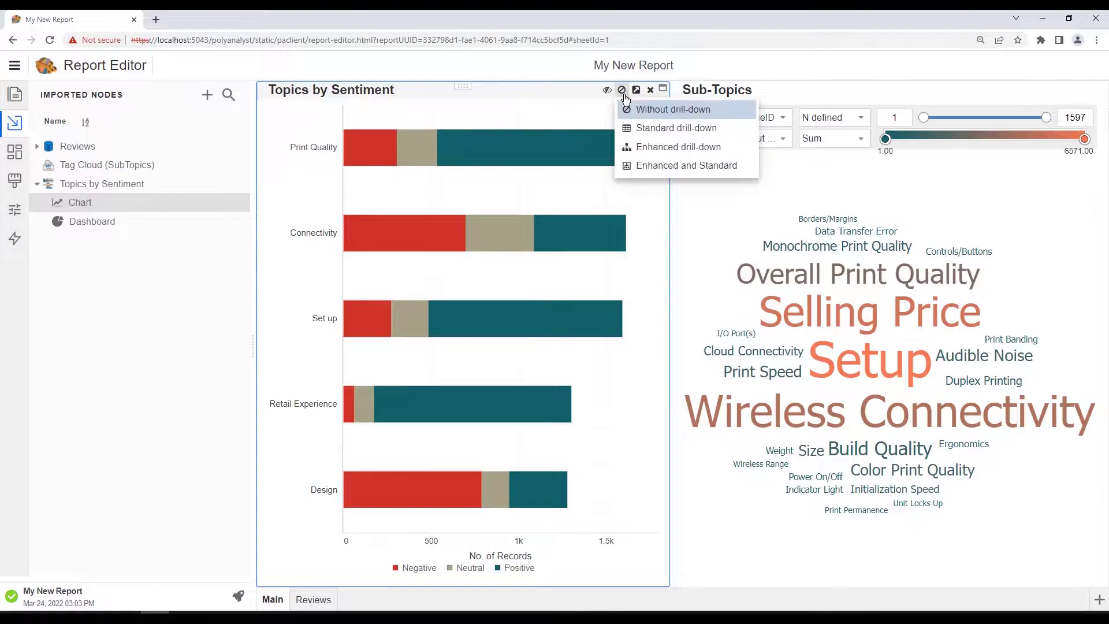
left_click(652, 135)
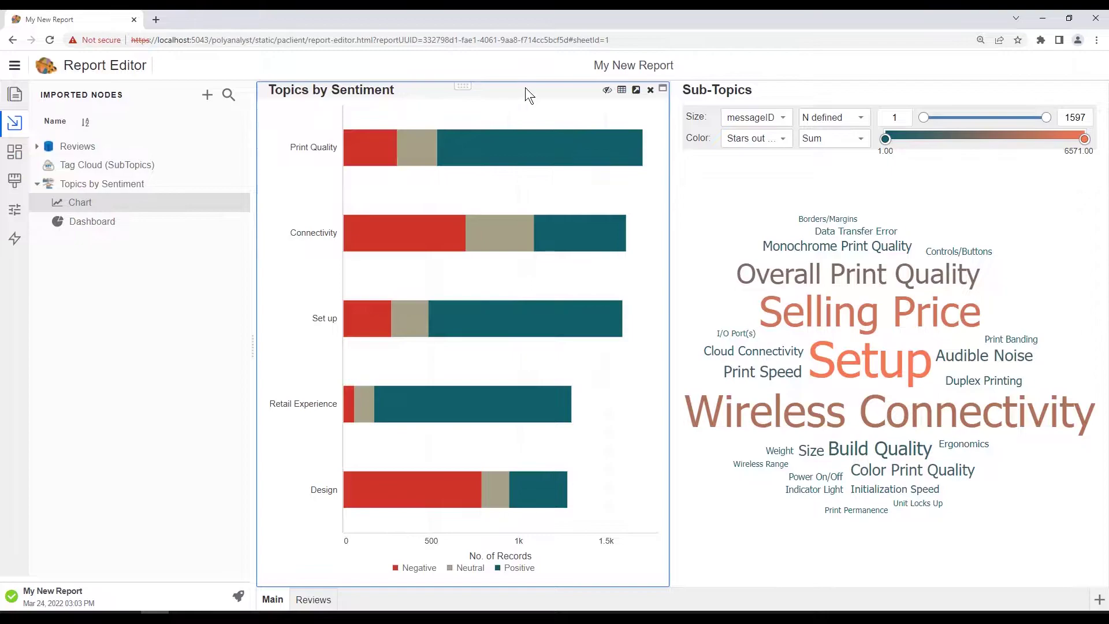
right_click(511, 93)
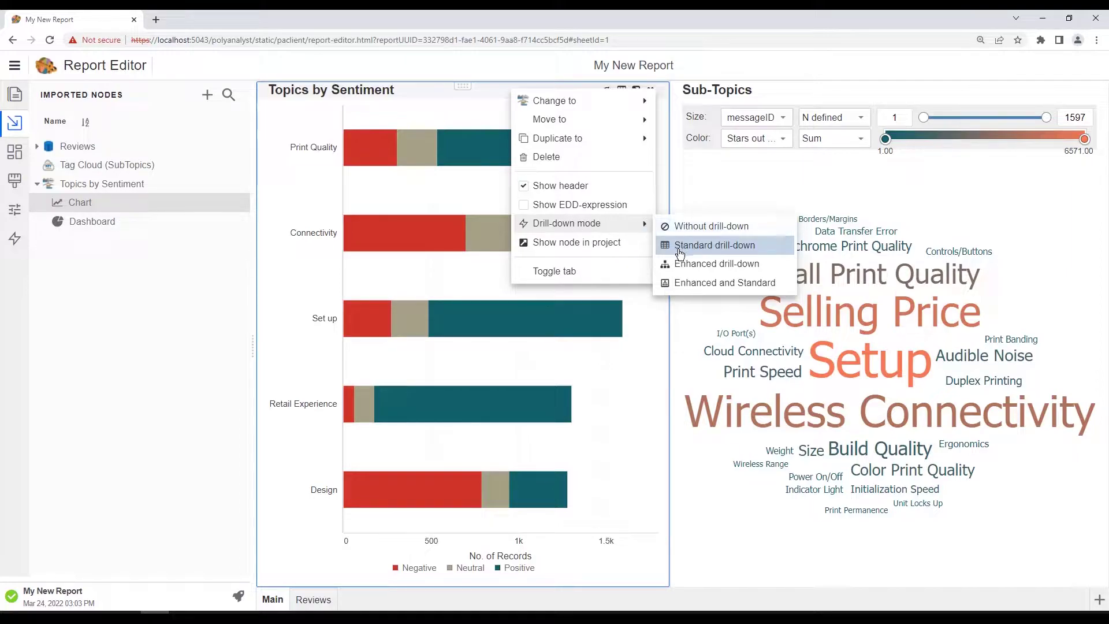
left_click(481, 116)
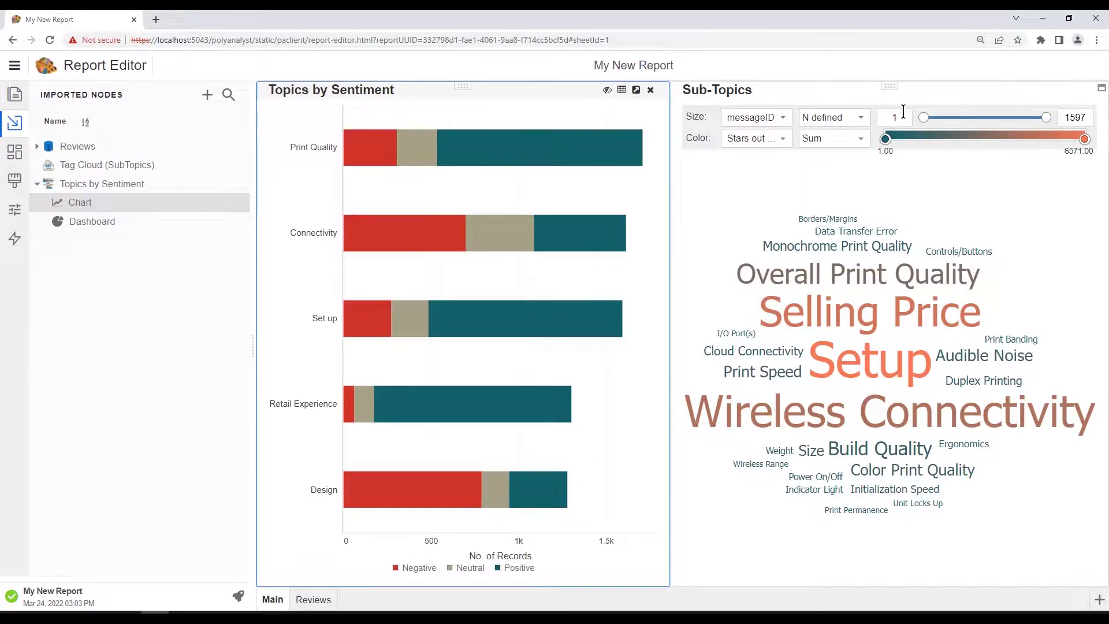
- Set the drill-down mode of the Sub-Topics tag cloud to Standard drill-down
right_click(924, 95)
mouse_move(973, 248)
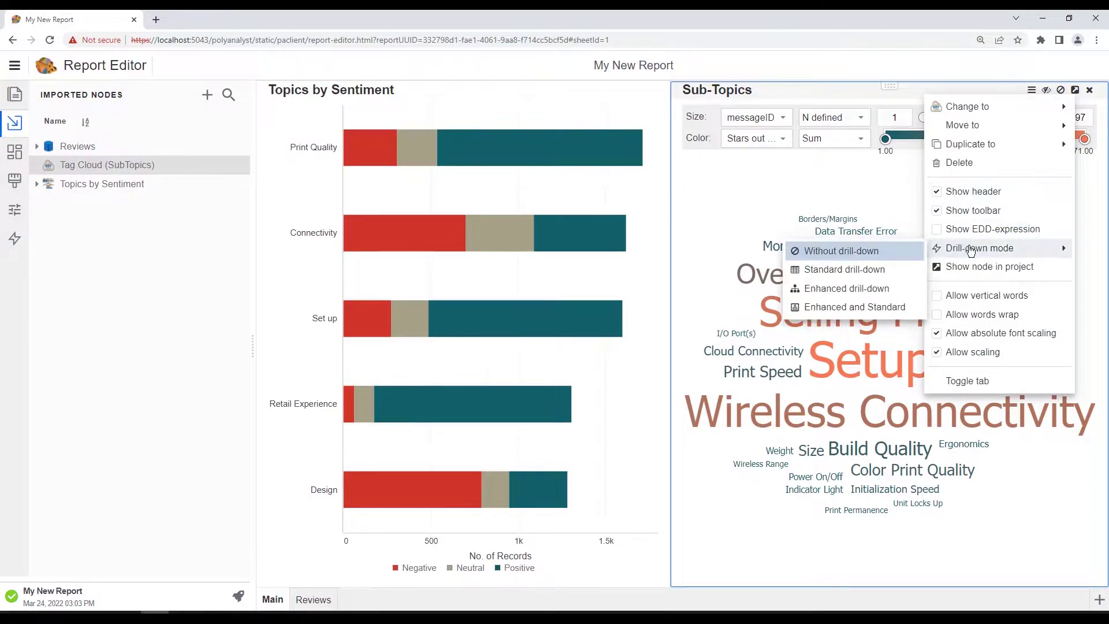
left_click(859, 270)
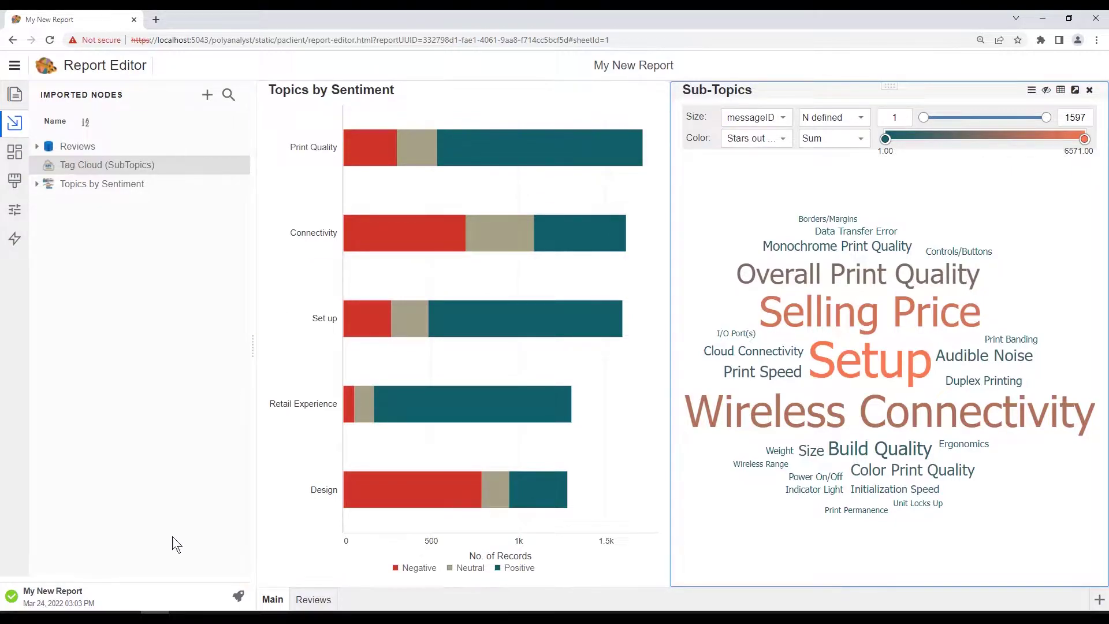
- Publish the report and open the published version in the web view
left_click(237, 596)
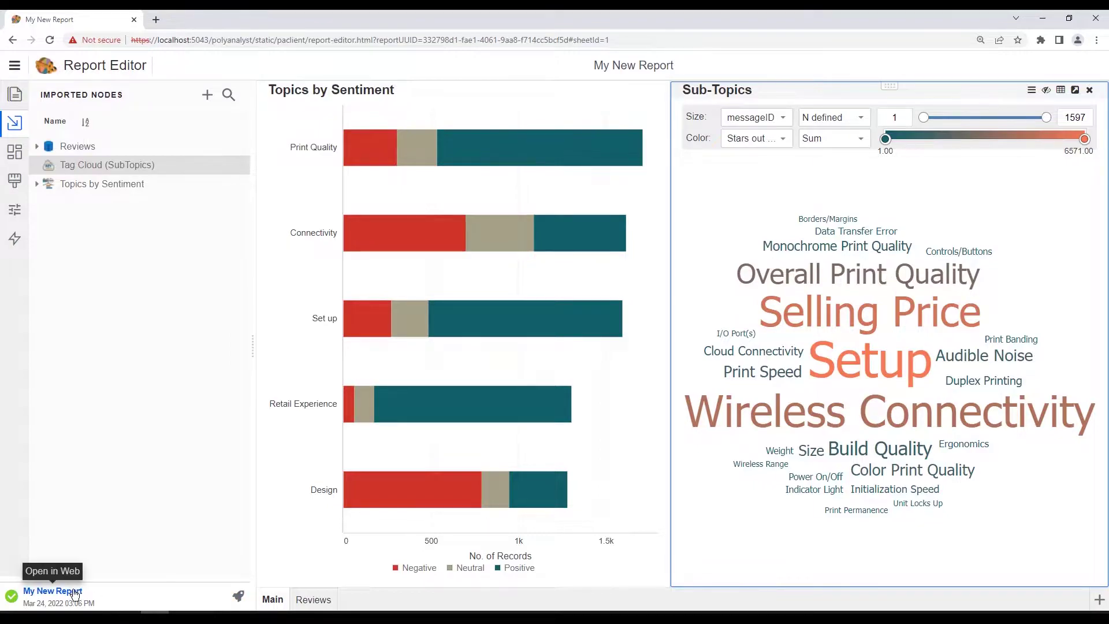
left_click(74, 592)
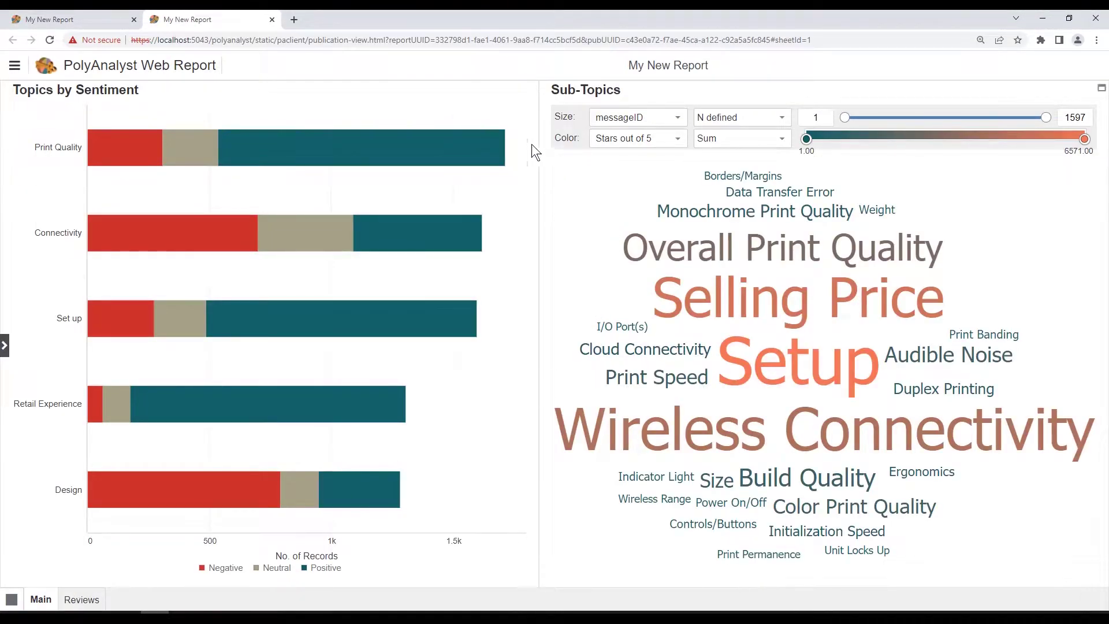
- Drill down into the positive Print Quality records from the chart, browse them and close the record window
mouse_move(340, 147)
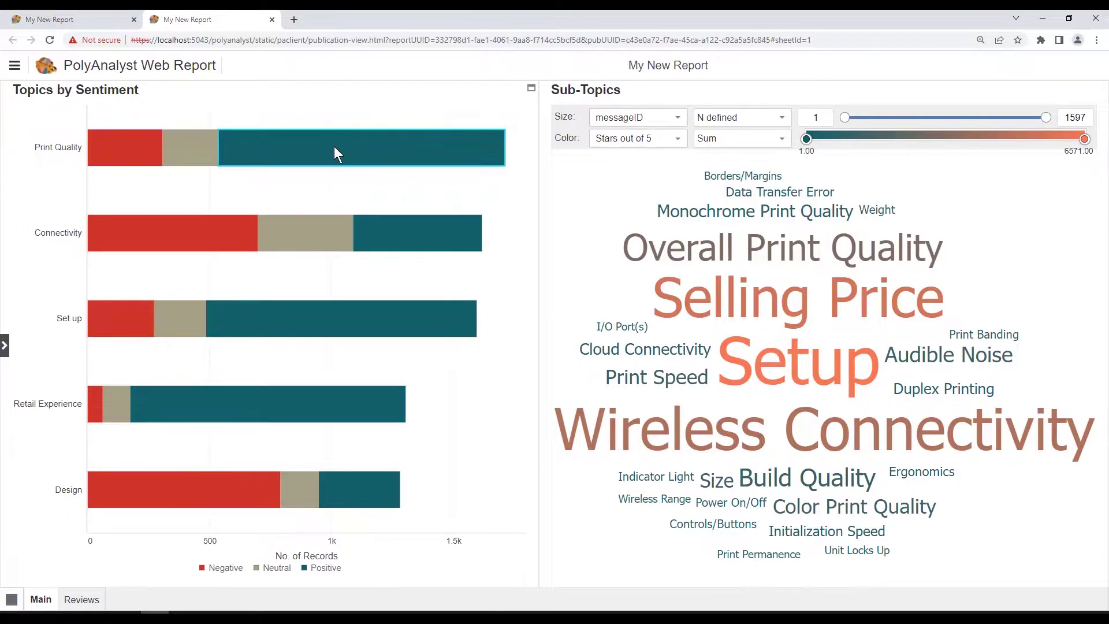
left_click(328, 146)
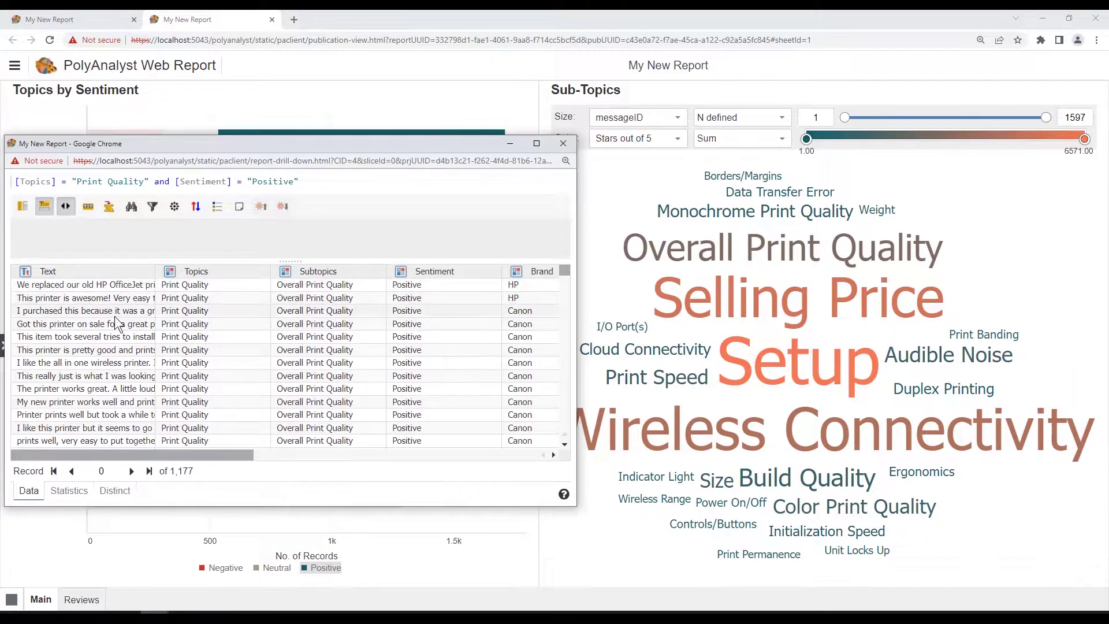
scroll(100, 339, "down", 3)
scroll(100, 340, "down", 4)
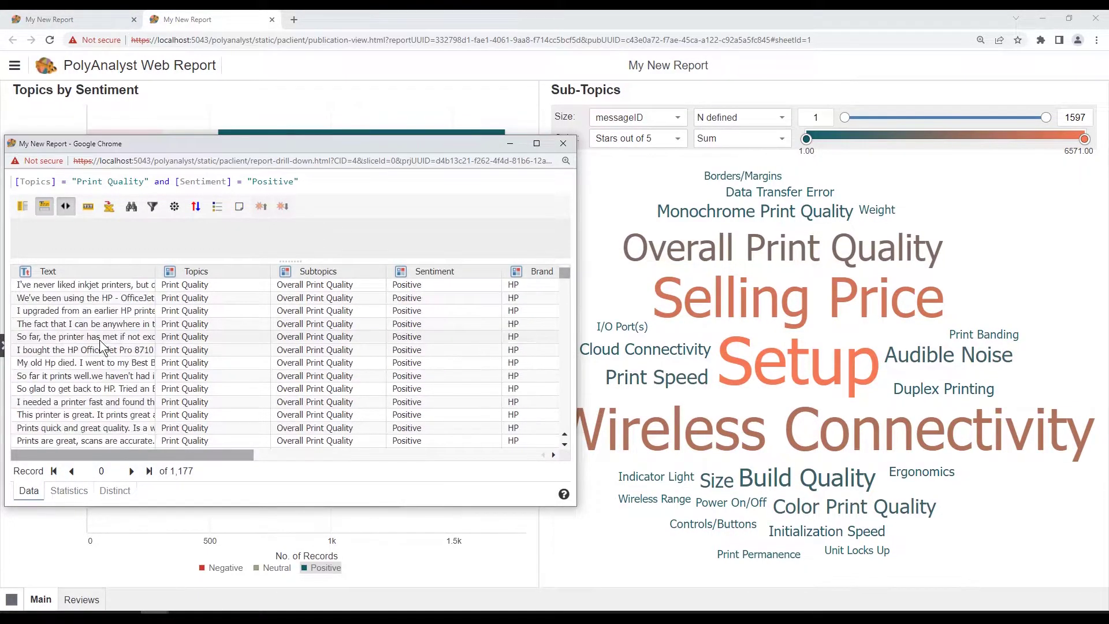
scroll(102, 388, "up", 7)
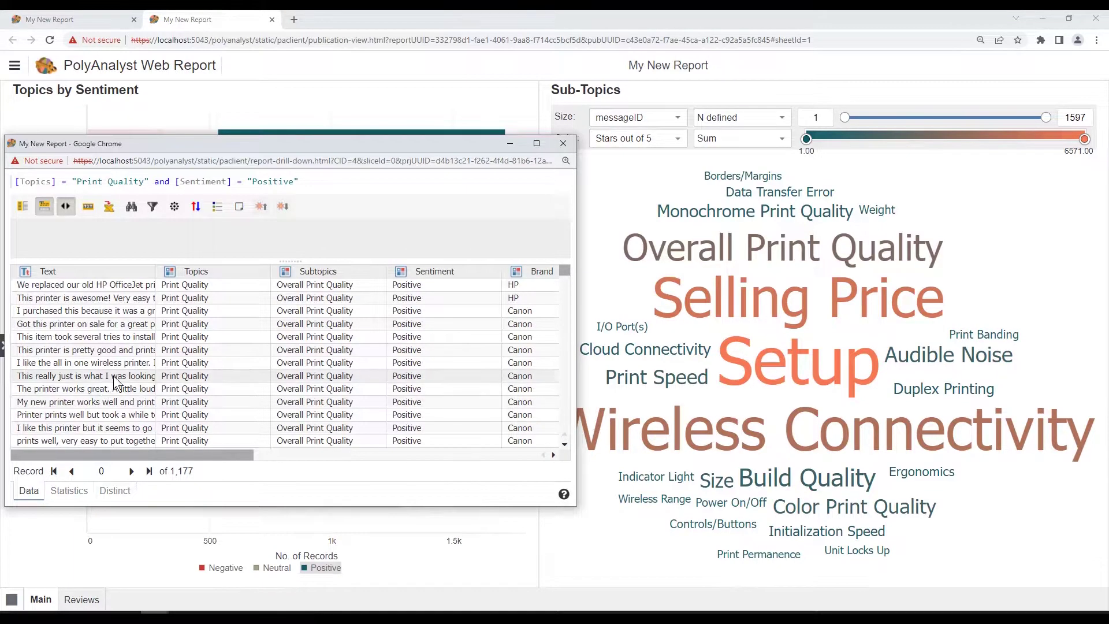
left_click_drag(223, 142, 287, 191)
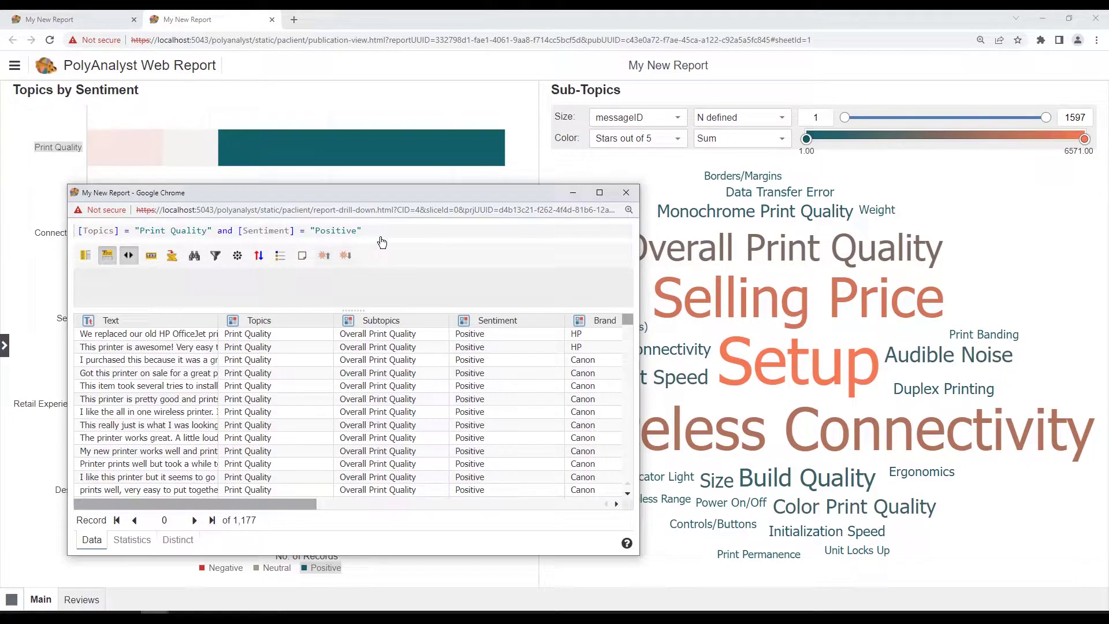
left_click(626, 192)
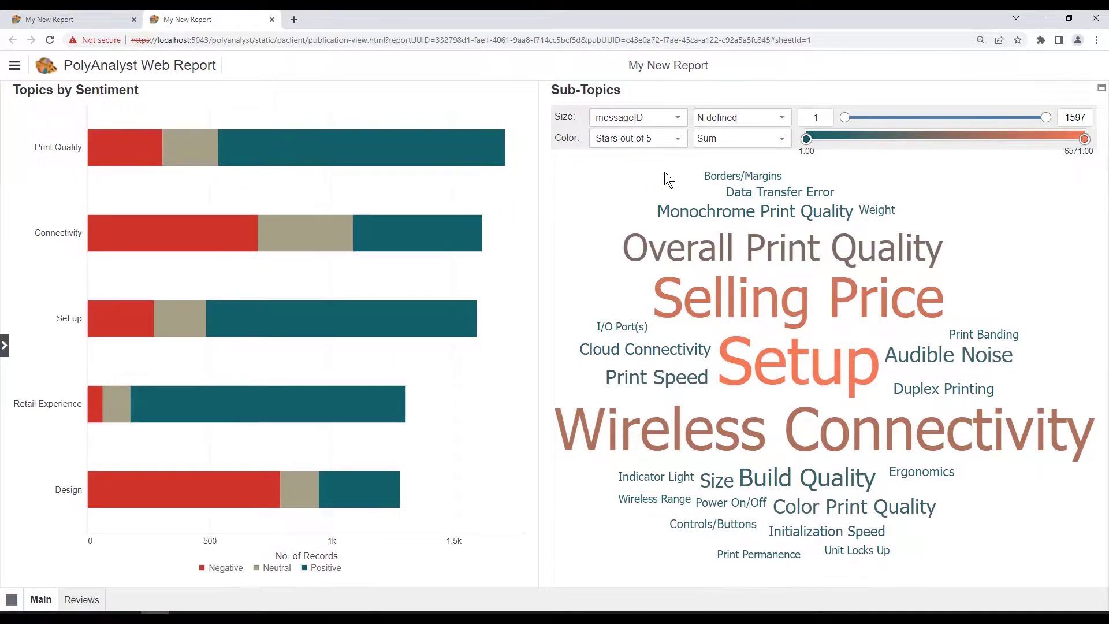
- Drill down into the Selling Price records from the tag cloud, browse them, and return to the report editor
mouse_move(749, 305)
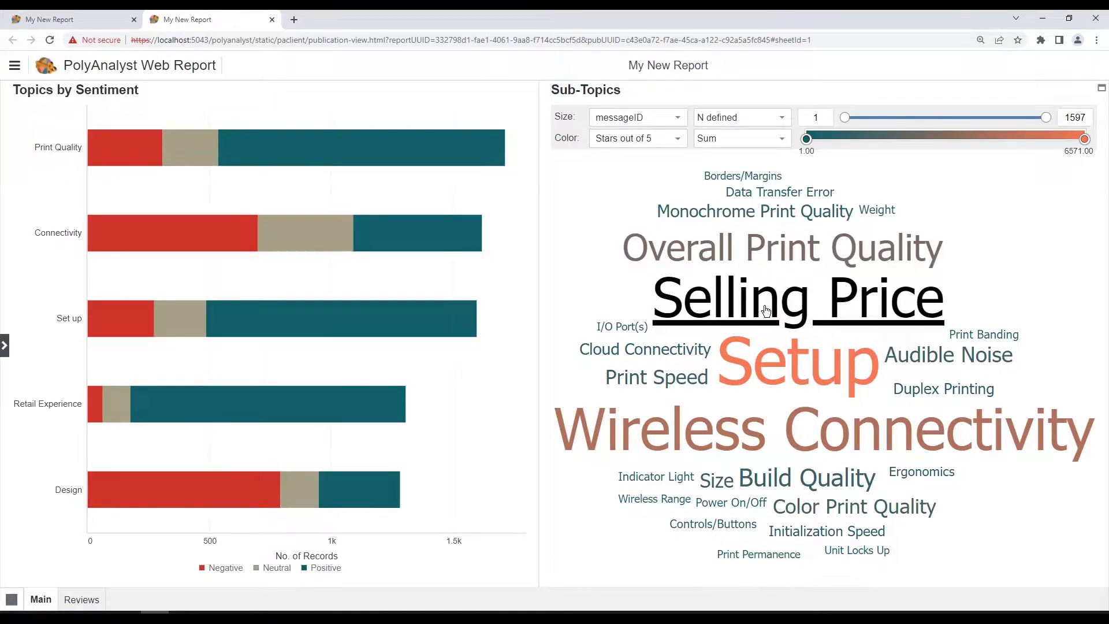
left_click(761, 311)
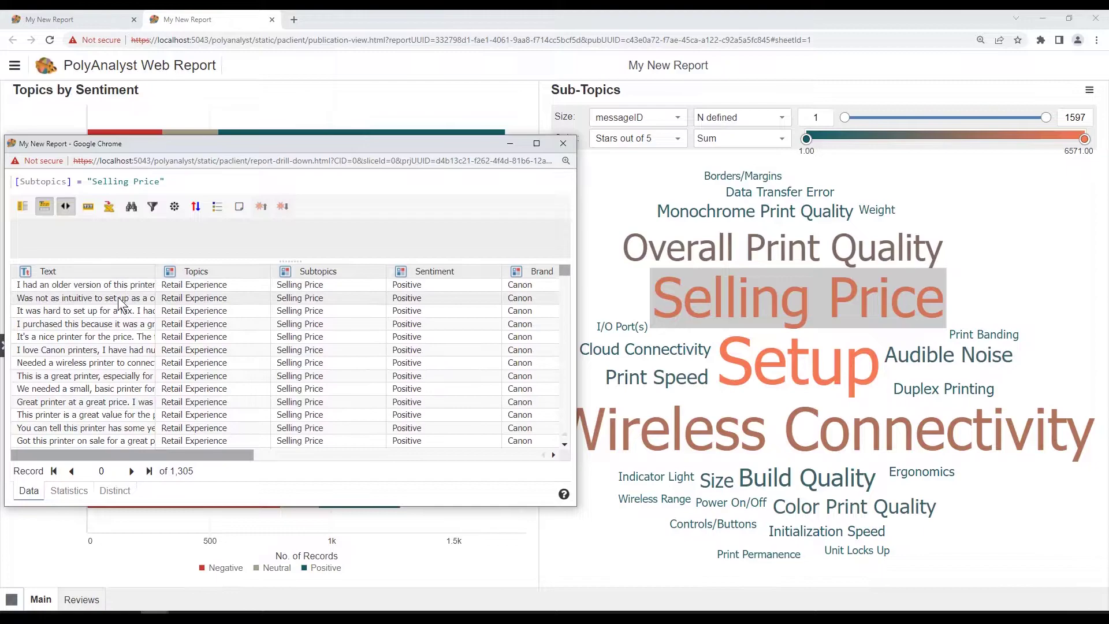
scroll(118, 297, "down", 5)
scroll(108, 418, "down", 6)
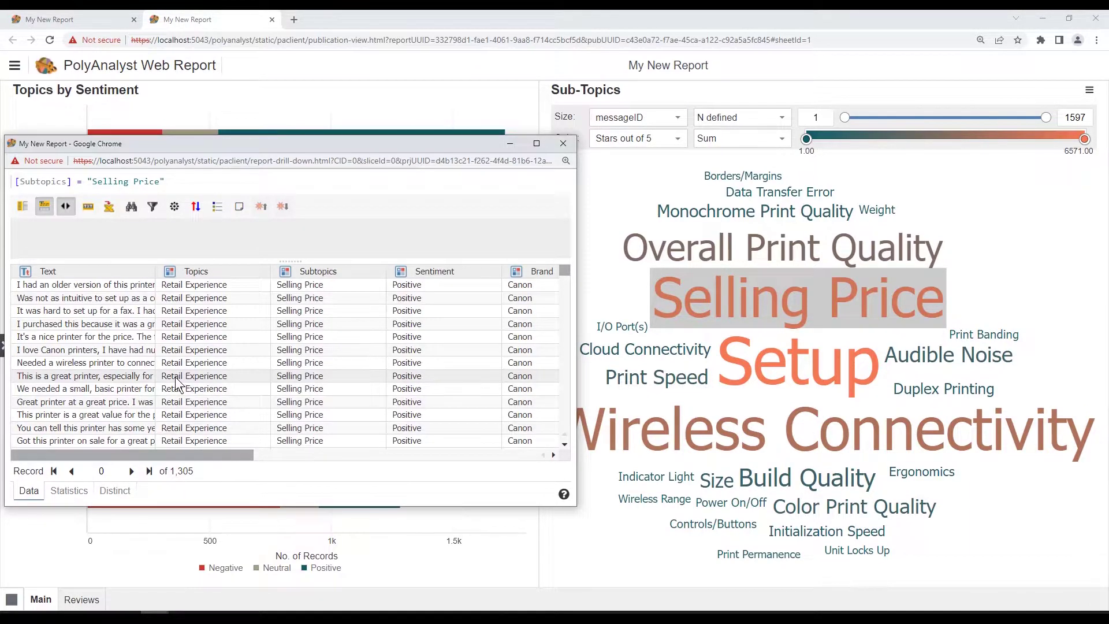
left_click(566, 144)
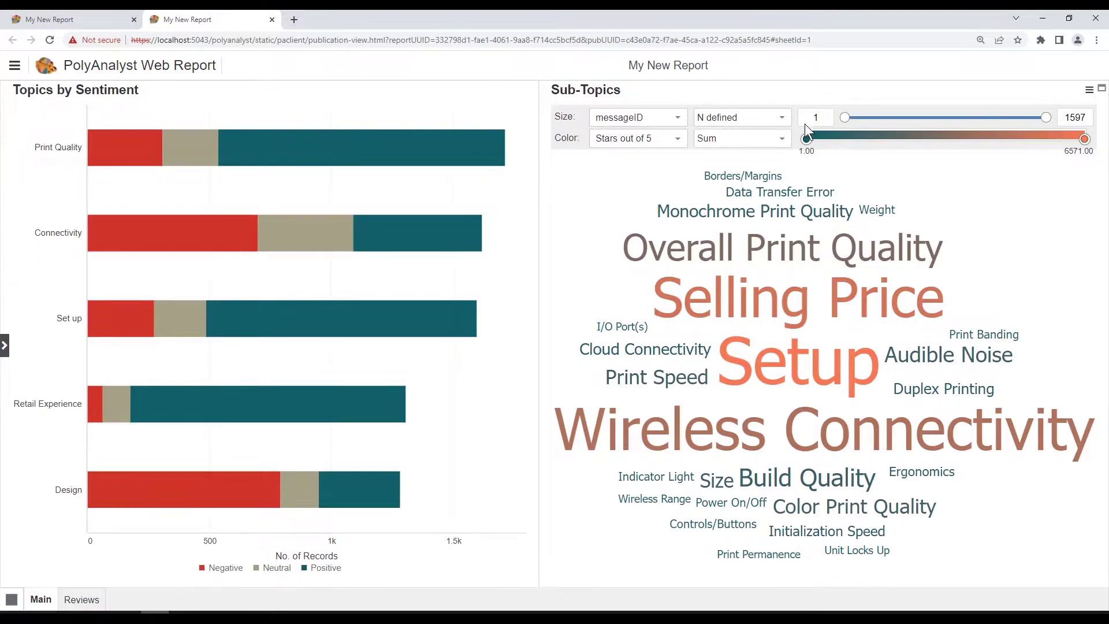
left_click(272, 20)
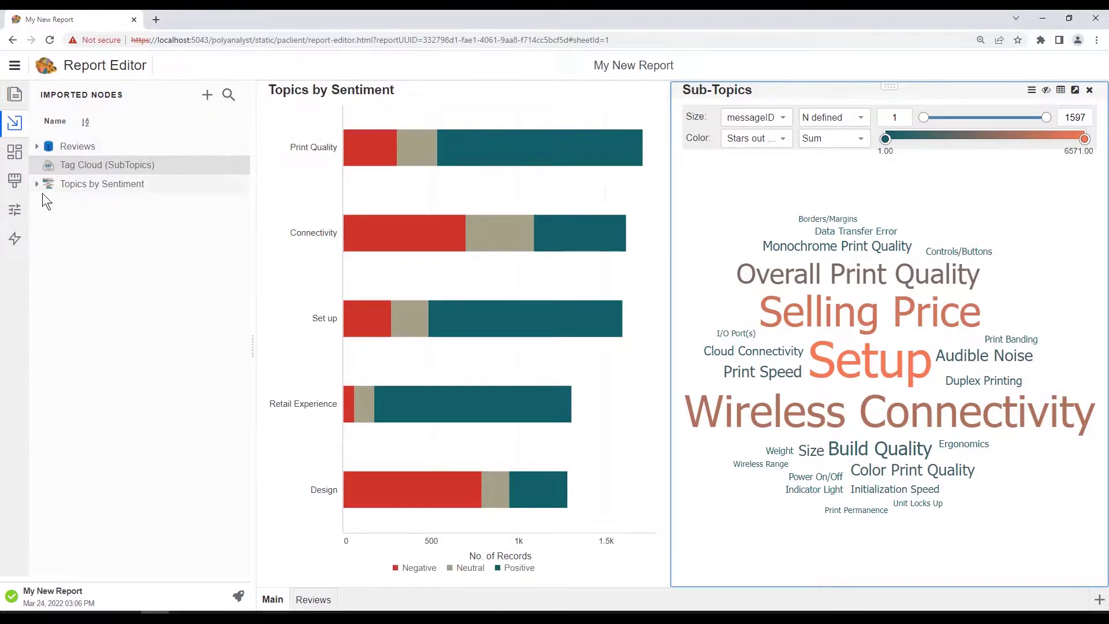
- Link the Topics by Sentiment chart to the Sub-Topics tag cloud in EDD mode, deleting and recreating the link once before leaving the mode
left_click(16, 239)
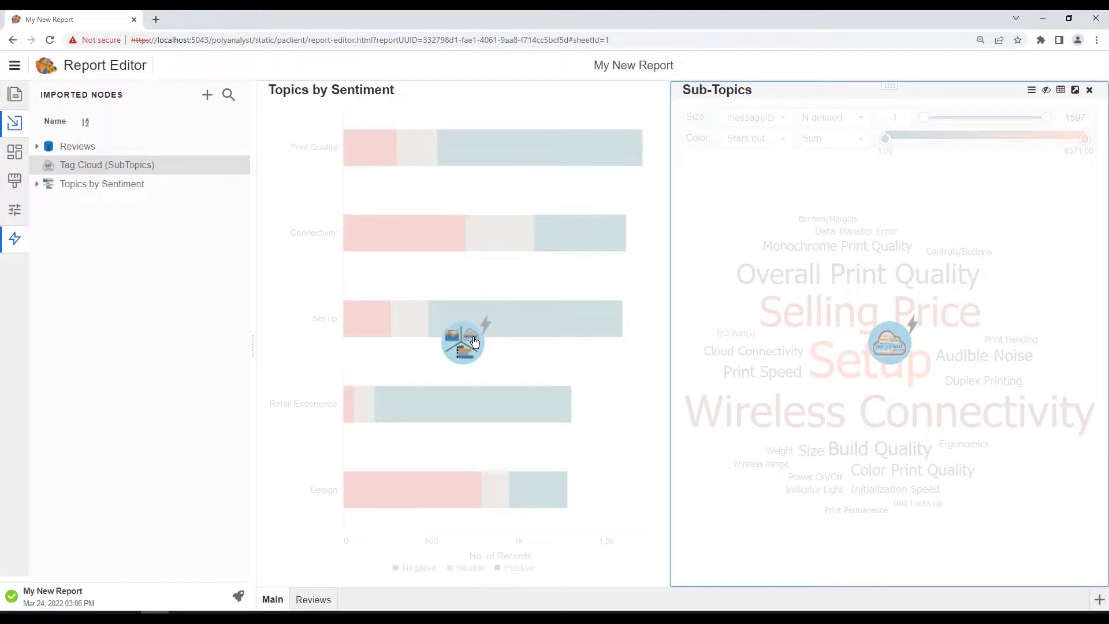
left_click_drag(474, 342, 884, 344)
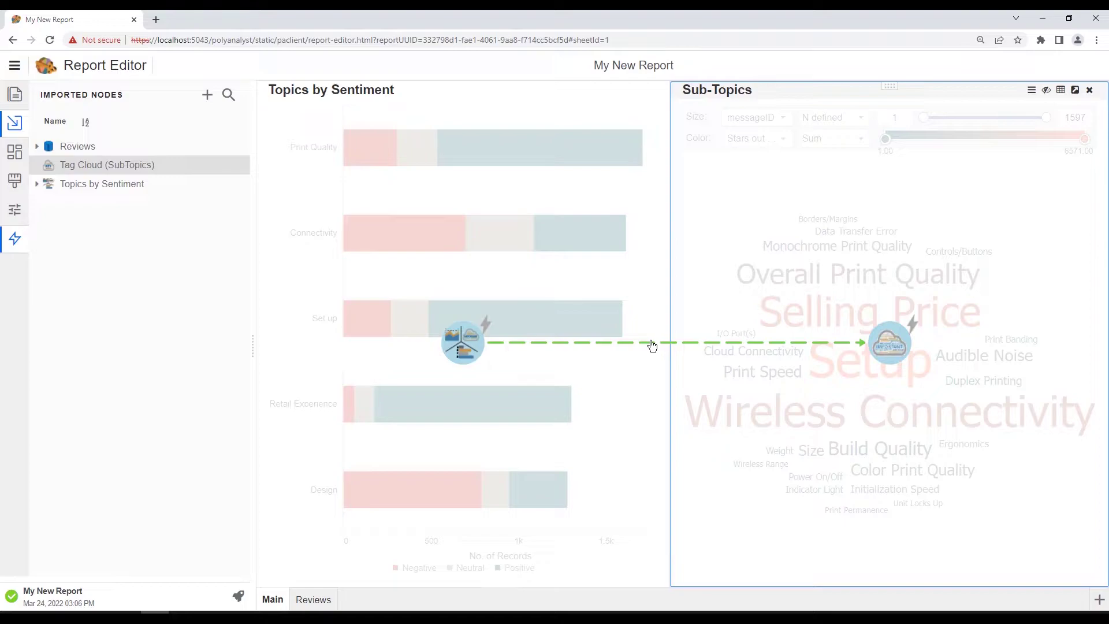
right_click(649, 343)
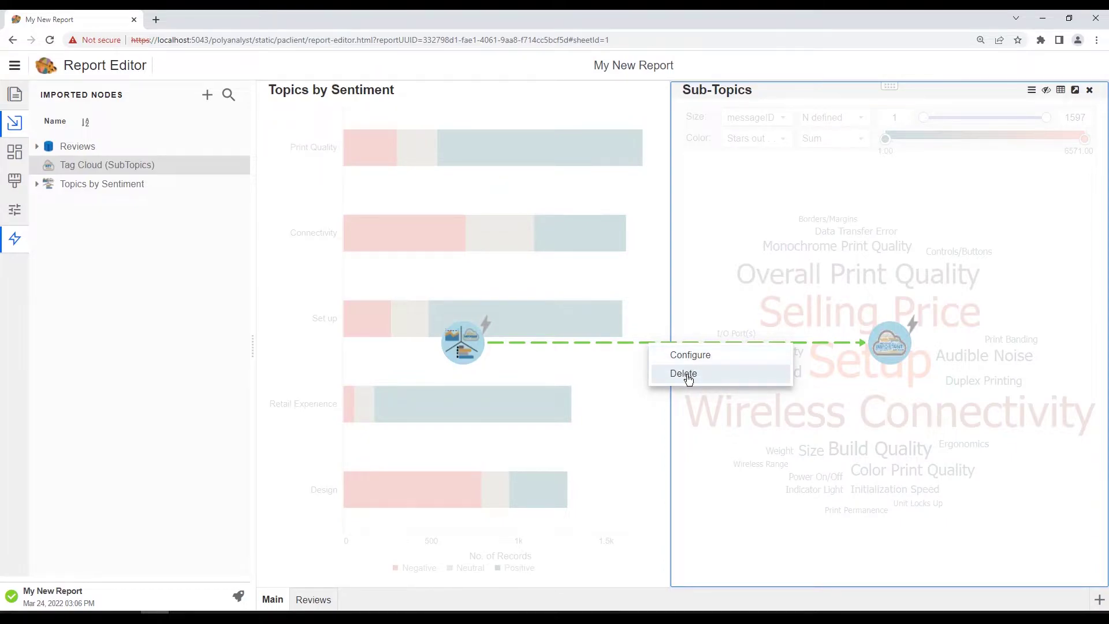
left_click(686, 374)
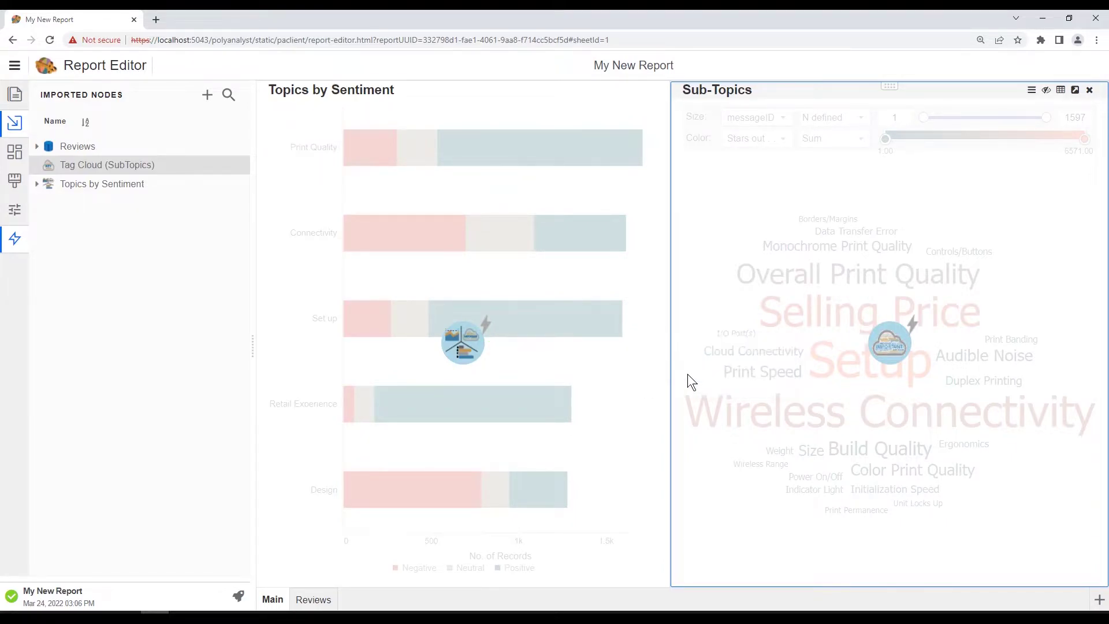
left_click_drag(474, 342, 837, 347)
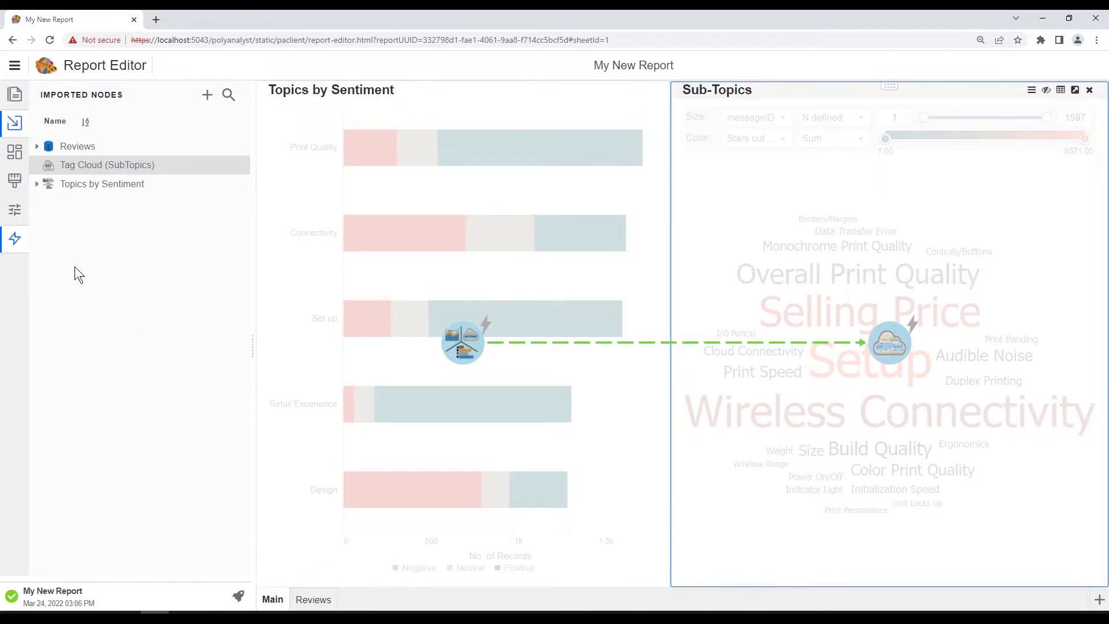
left_click(288, 190)
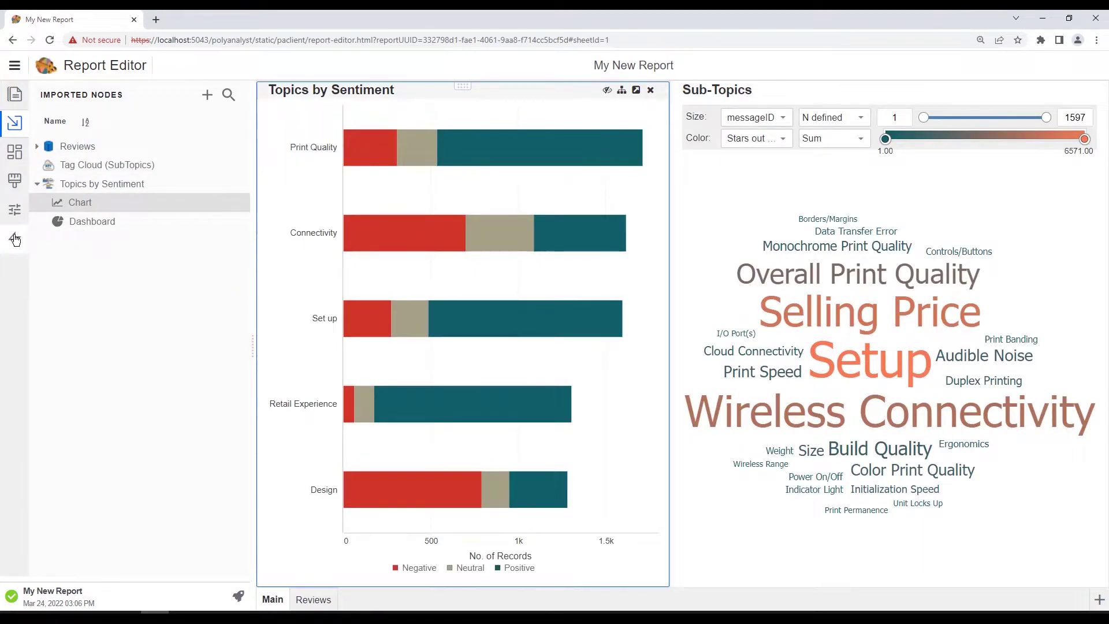
left_click(15, 240)
left_click(15, 241)
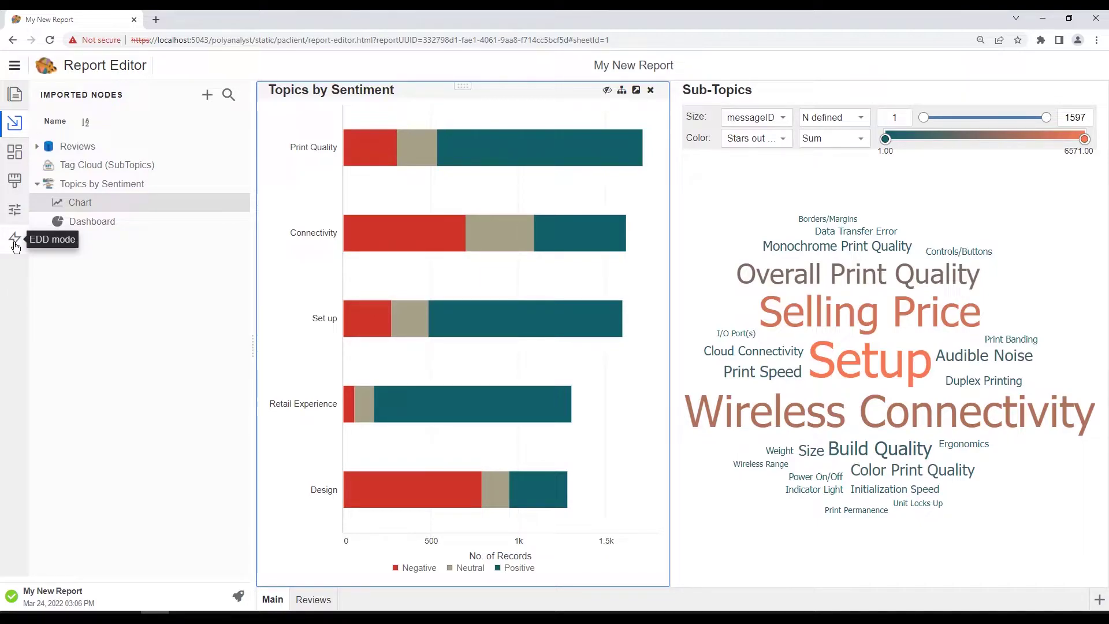
- Republish the report with the chart-to-tag-cloud link and open the updated web version
left_click(241, 604)
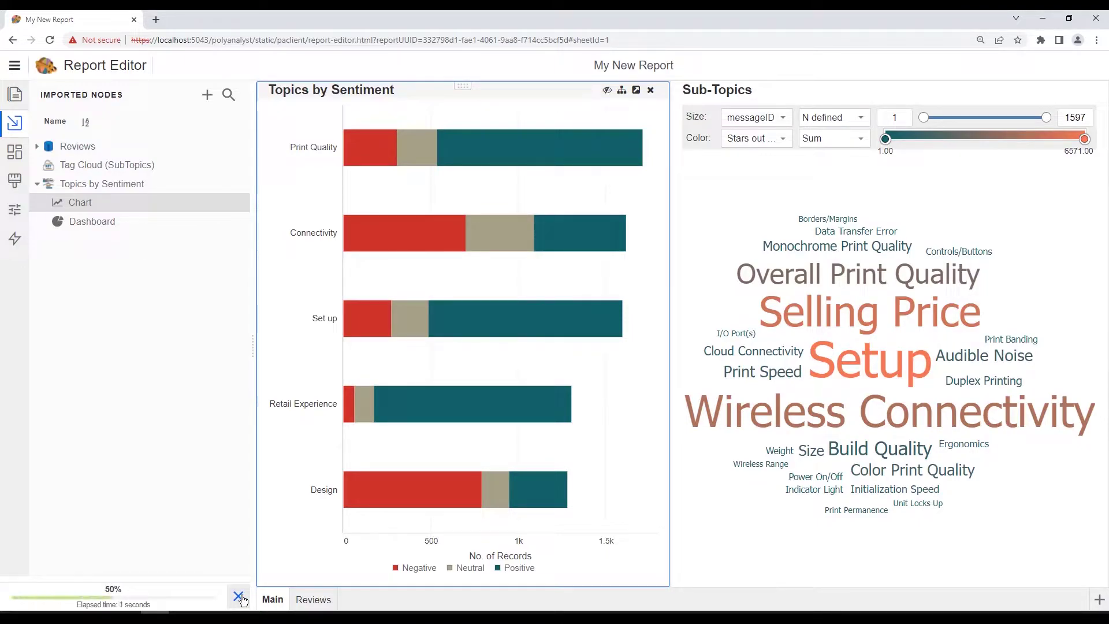
left_click(79, 593)
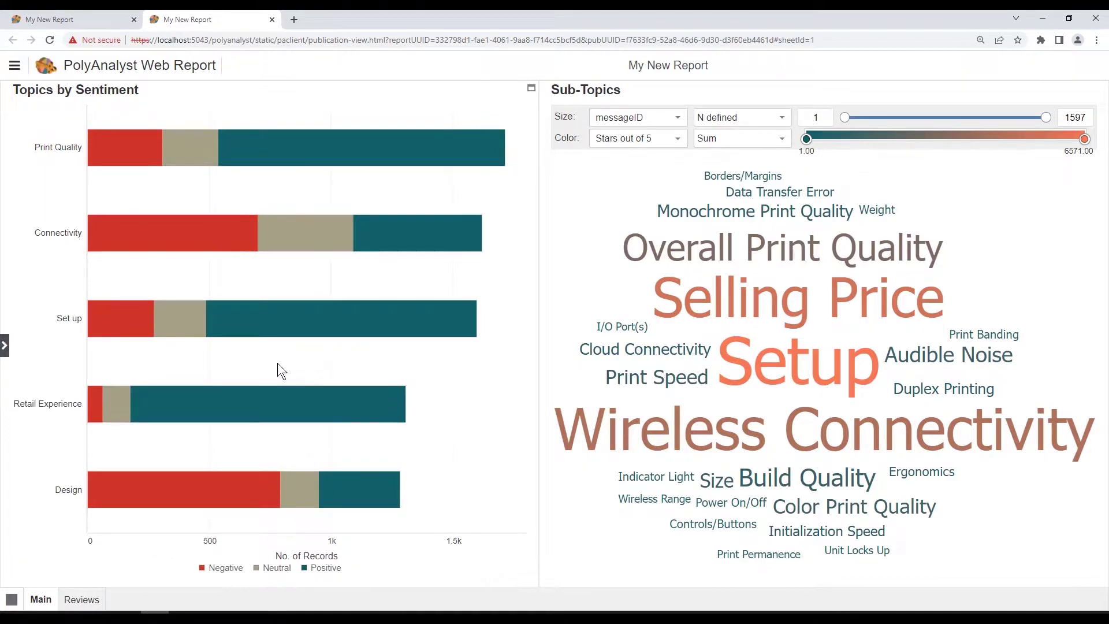
- Filter the tag cloud by negative Print Quality in the chart, drill down into Print Speed and browse its records
left_click(126, 145)
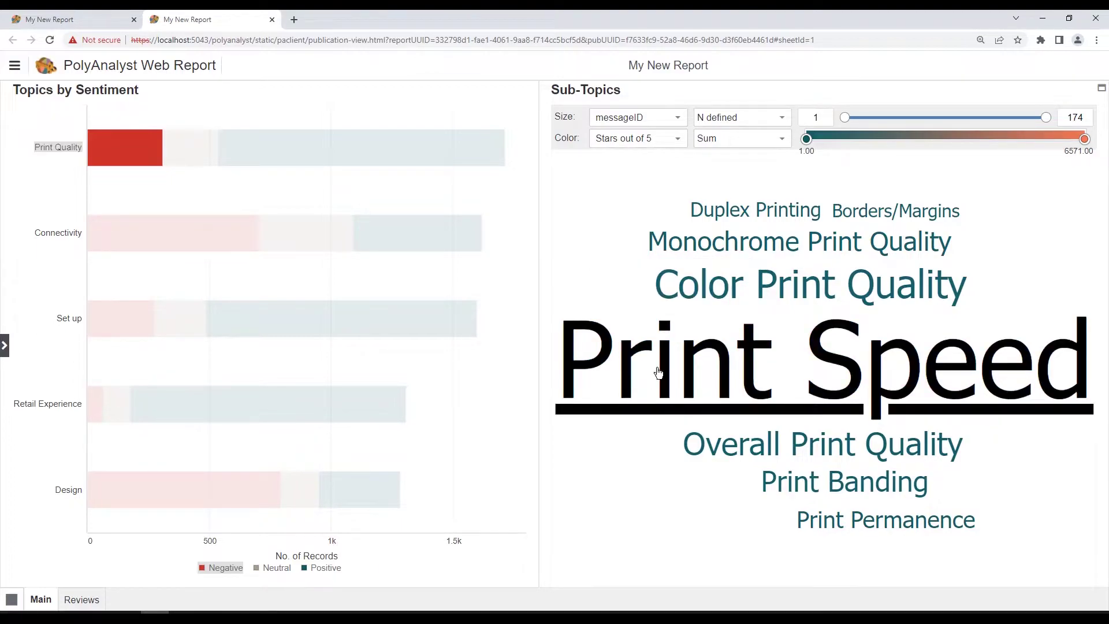
mouse_move(677, 372)
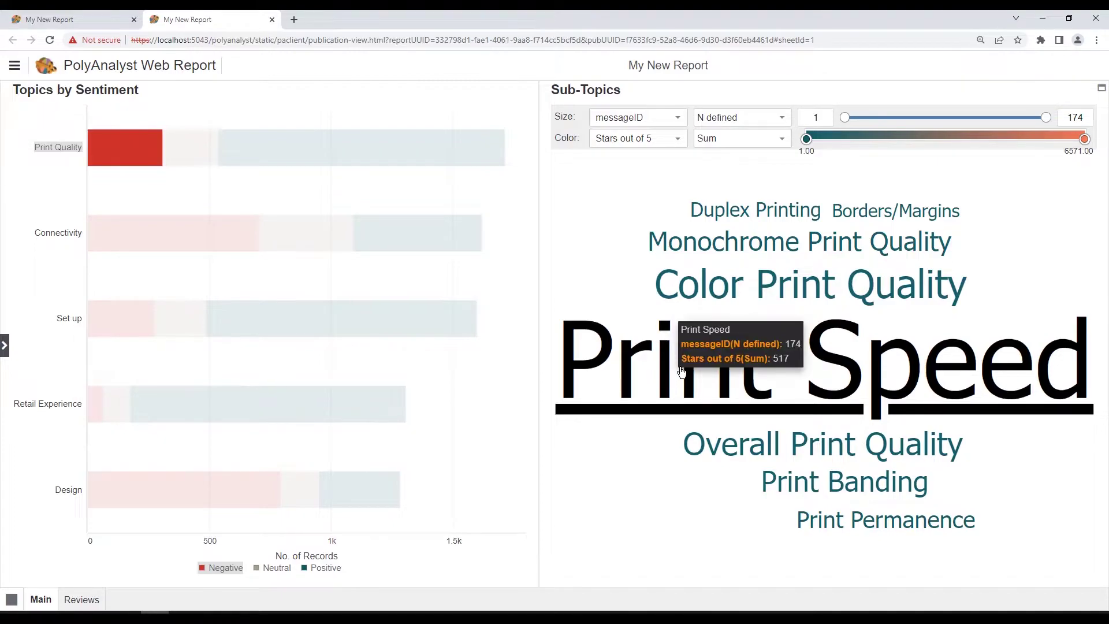
left_click(681, 373)
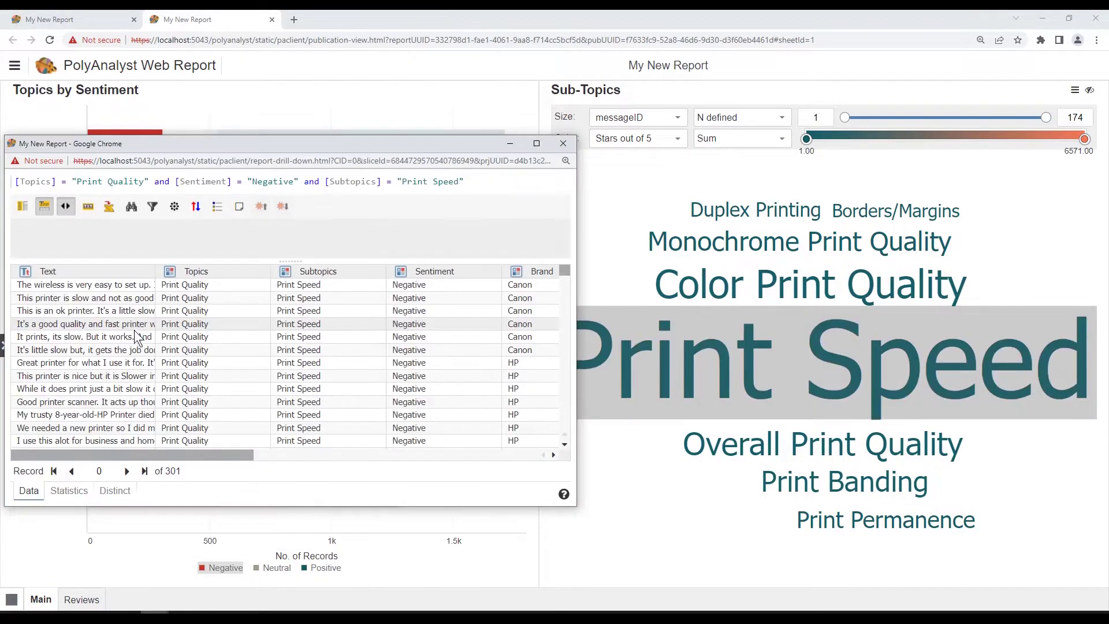
scroll(95, 299, "down", 6)
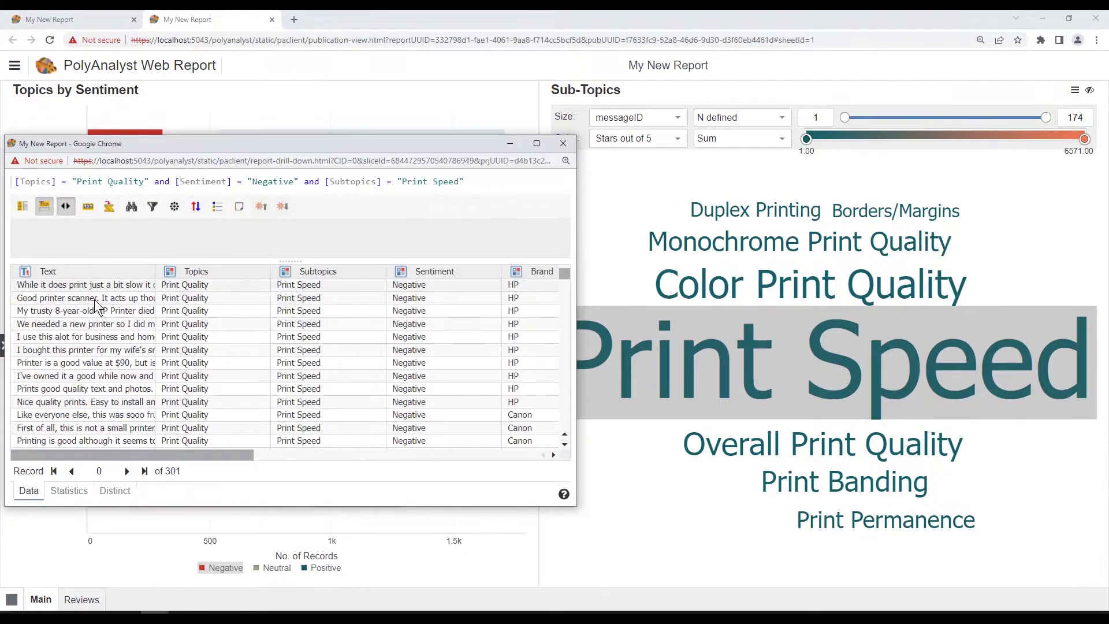
- Browse the remaining Print Speed records, clear the negative Print Quality filter and return to the report editor
scroll(94, 341, "up", 6)
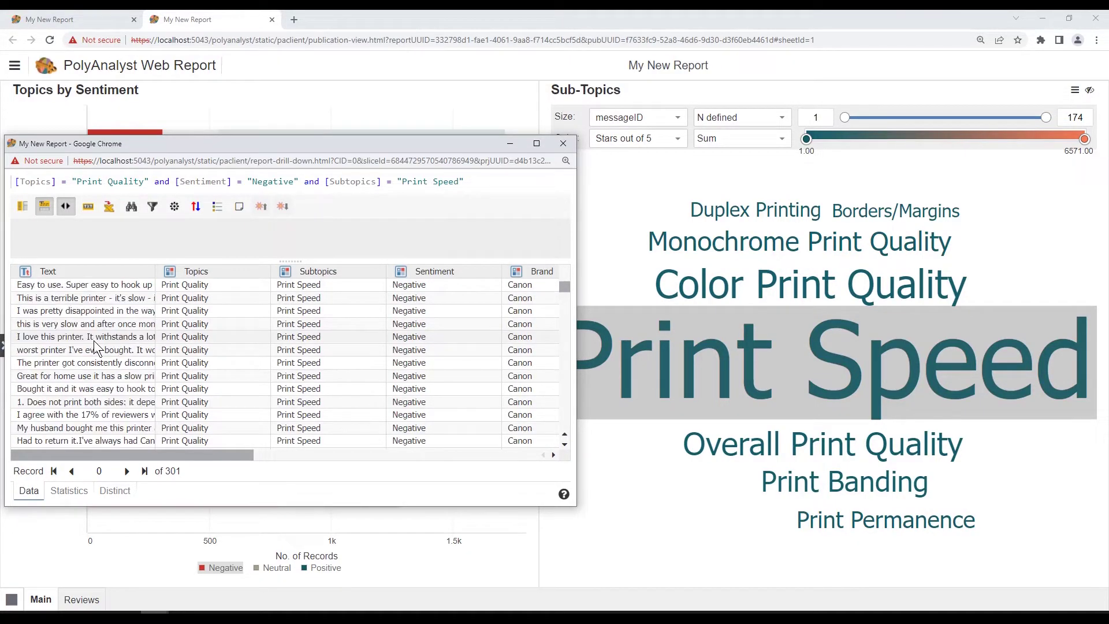
left_click(563, 143)
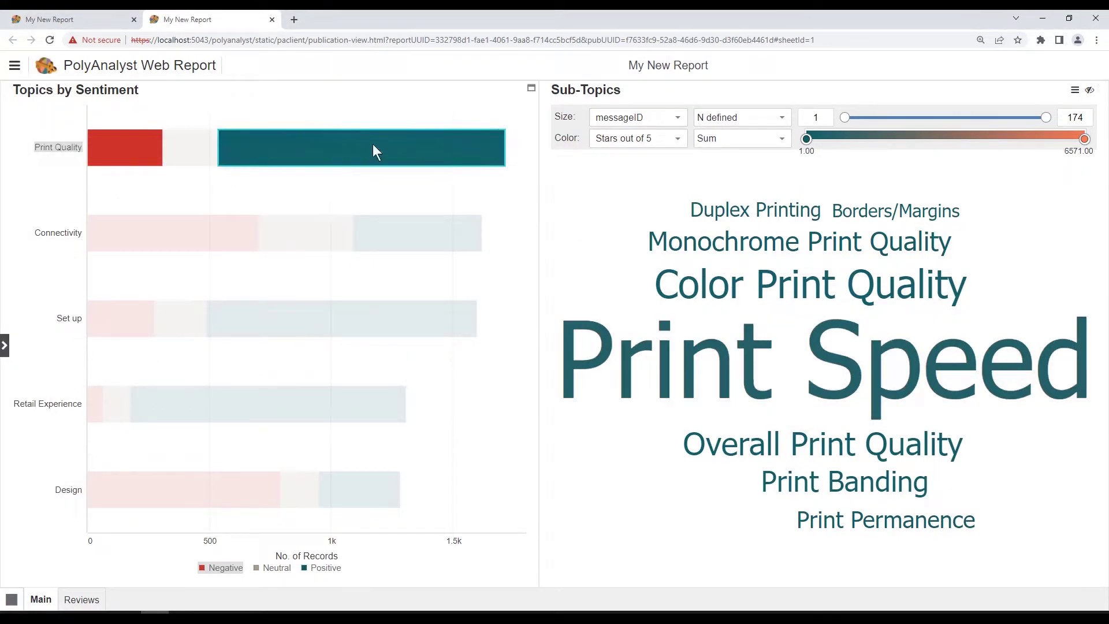
left_click(141, 144)
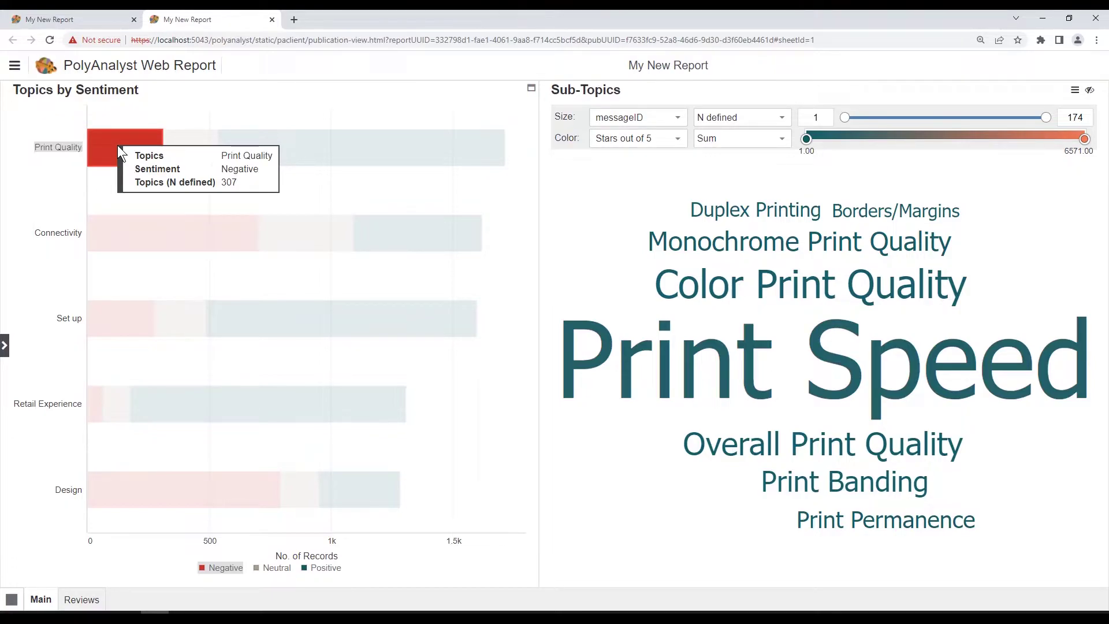
left_click(306, 112)
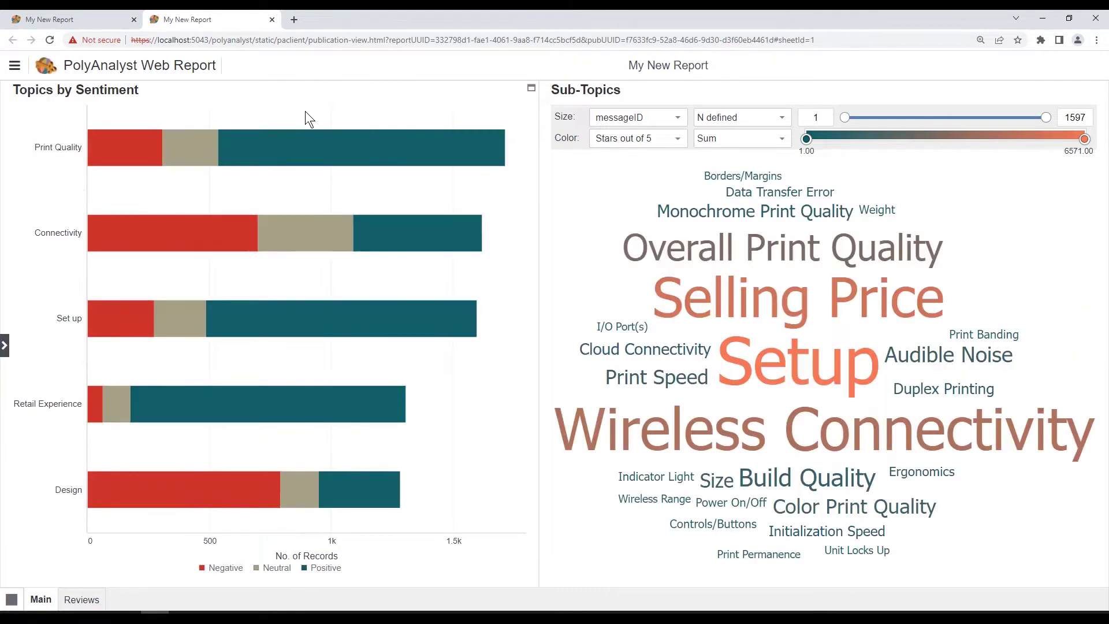
left_click(271, 20)
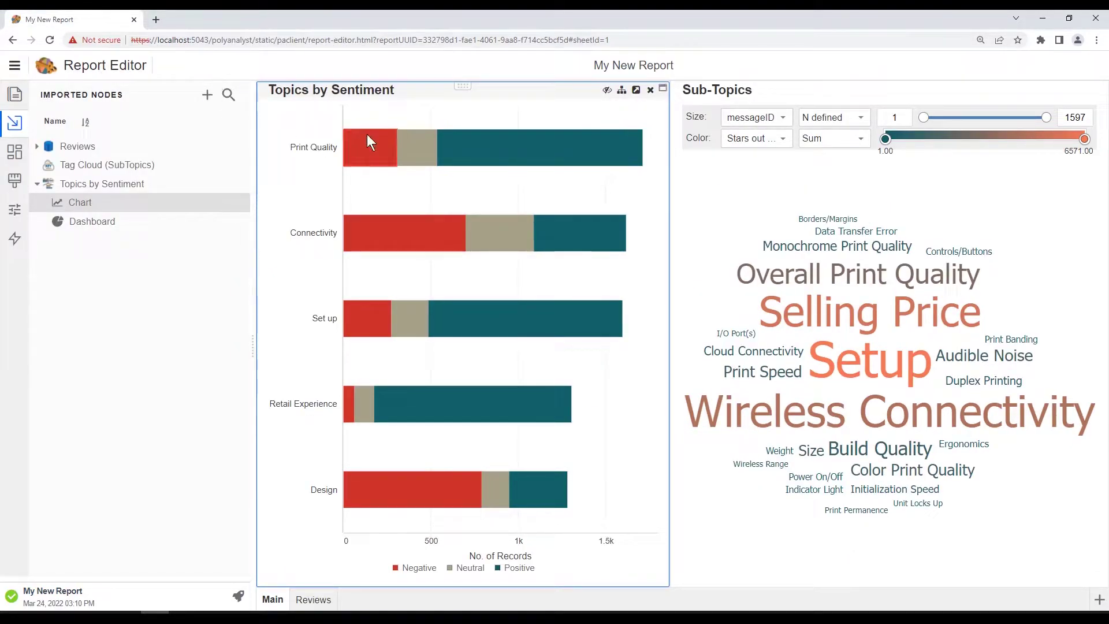
- Set the Topics by Sentiment chart's drill-down mode to Enhanced and Standard, and republish the report, opening its web version
left_click(623, 92)
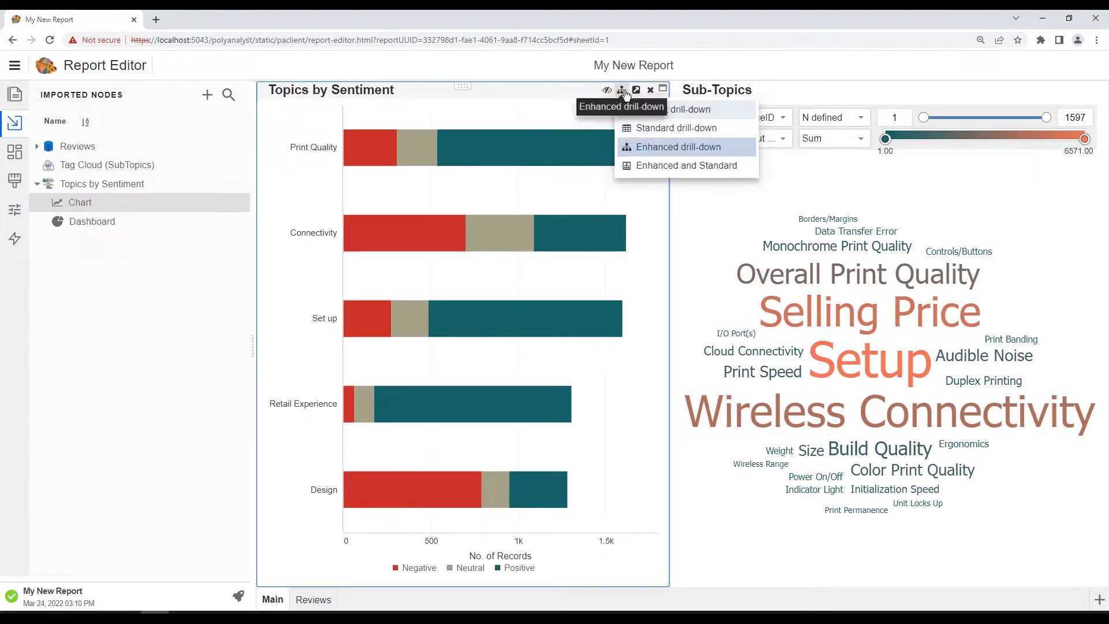
left_click(657, 168)
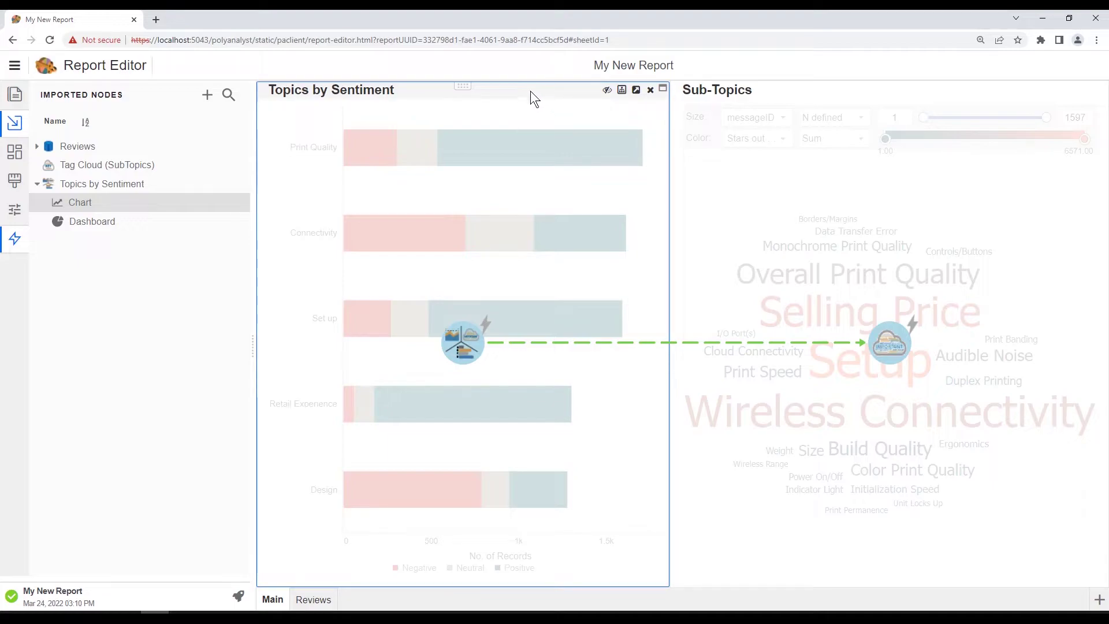
left_click(14, 239)
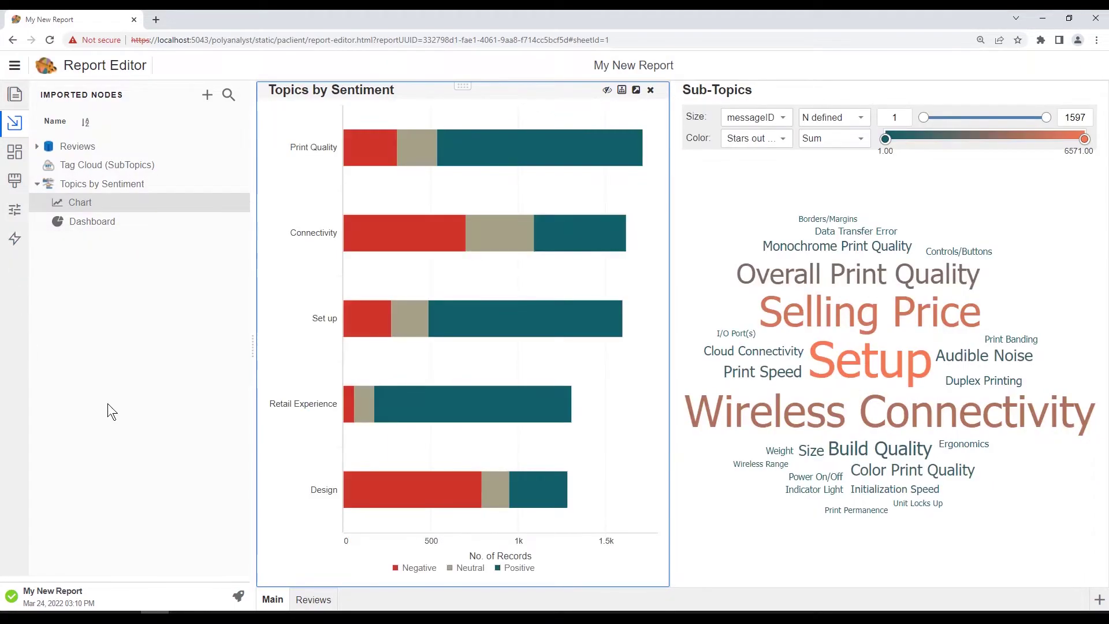
left_click(239, 598)
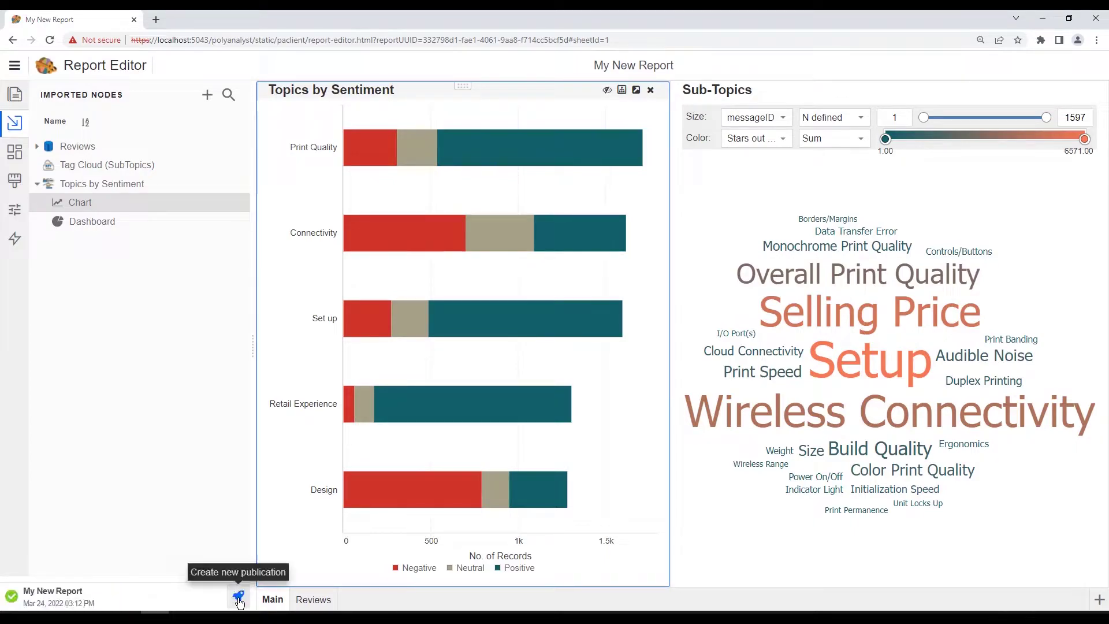
left_click(77, 592)
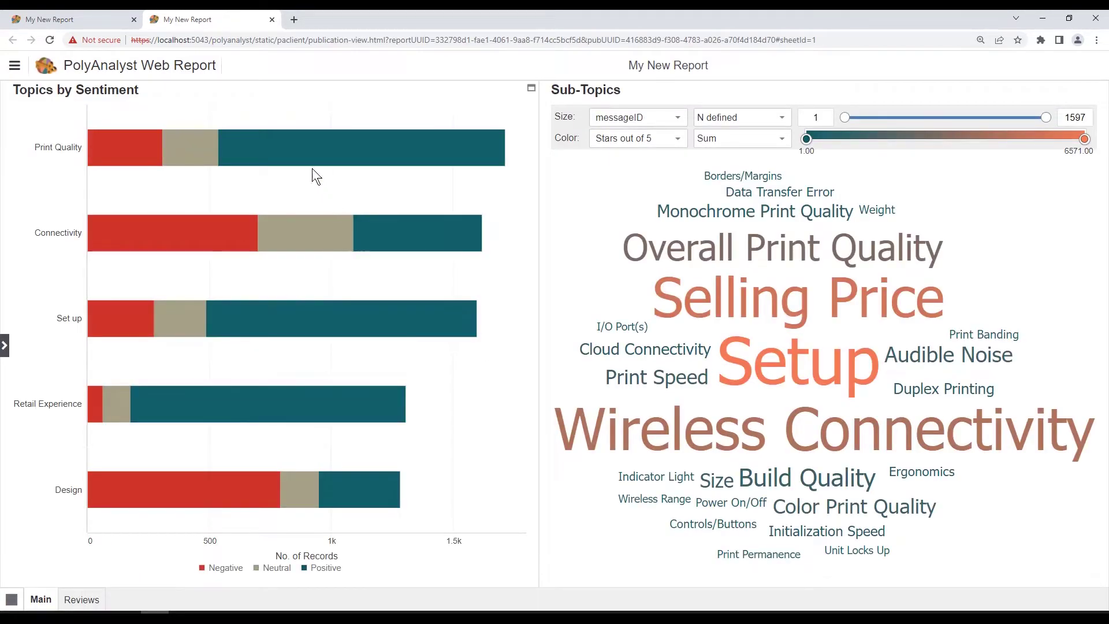
- Filter the tag cloud by positive Print Quality, drill down into the bar's records, and return to the report editor
left_click(296, 145)
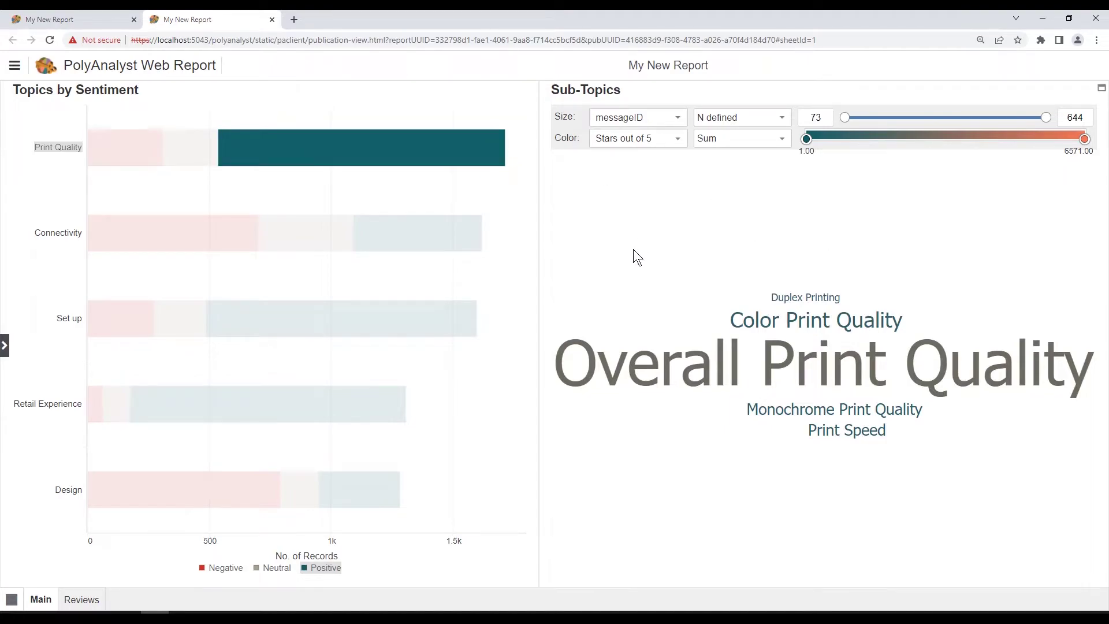
left_click(303, 139)
double_click(303, 140)
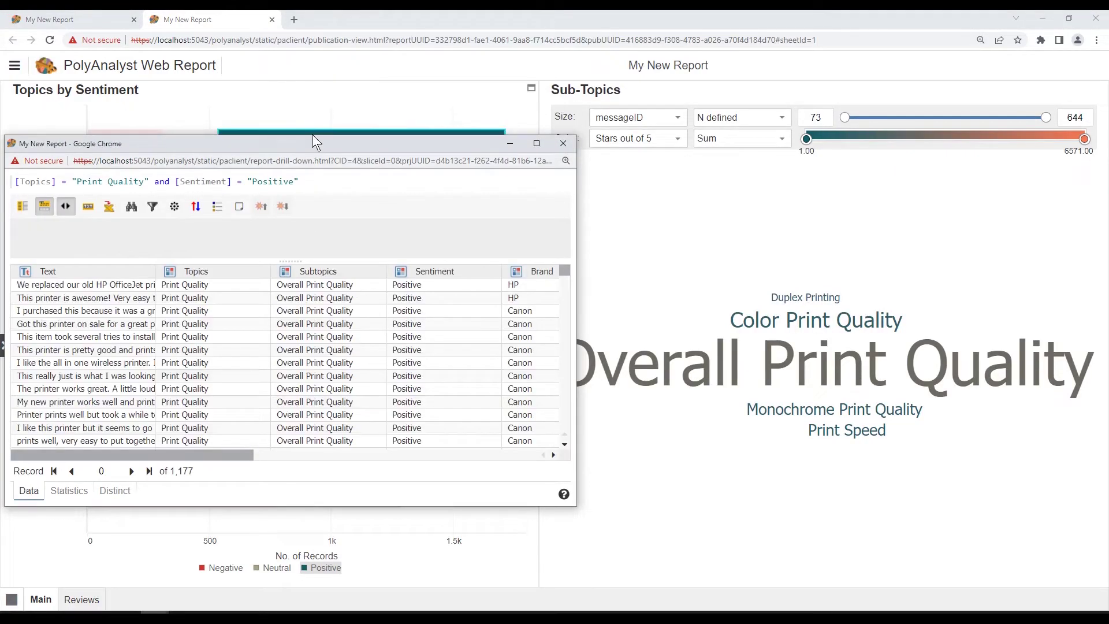
left_click(564, 147)
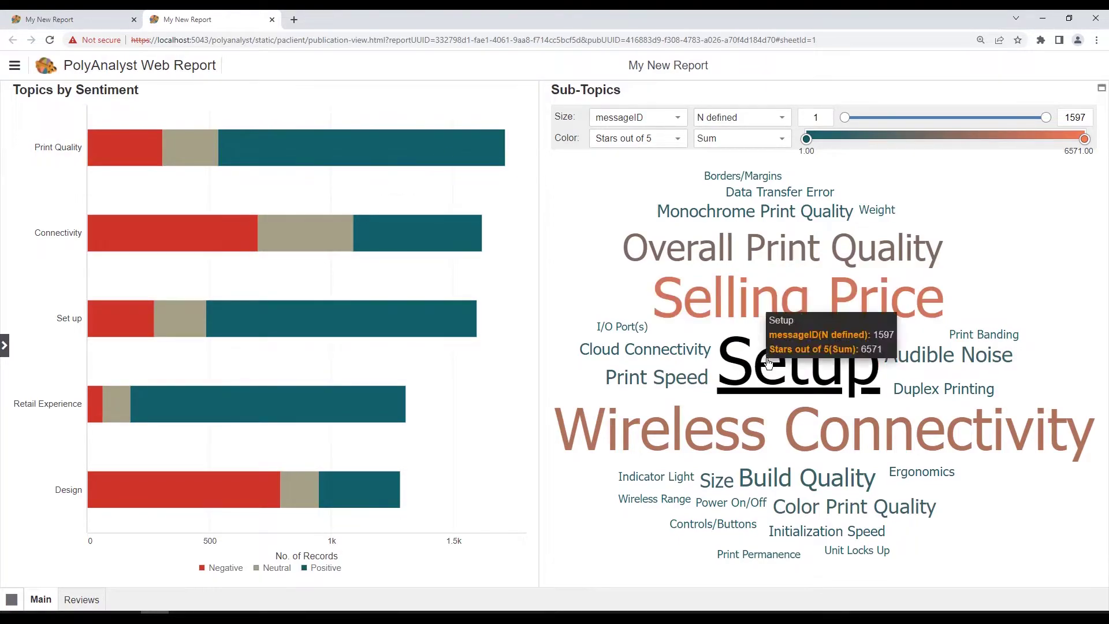
mouse_move(374, 149)
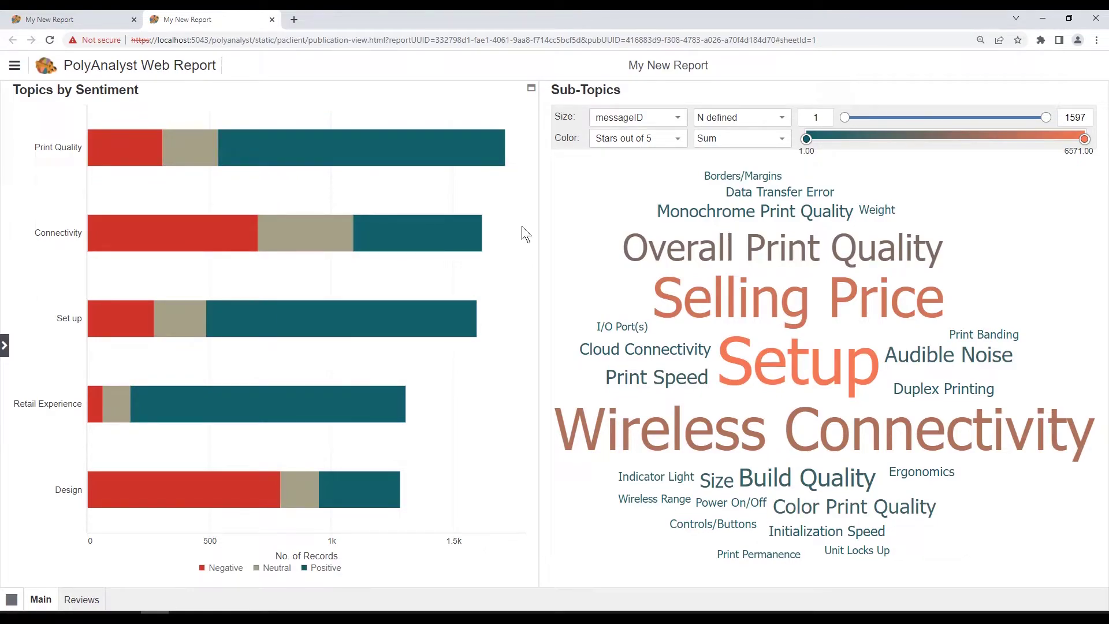
left_click(272, 19)
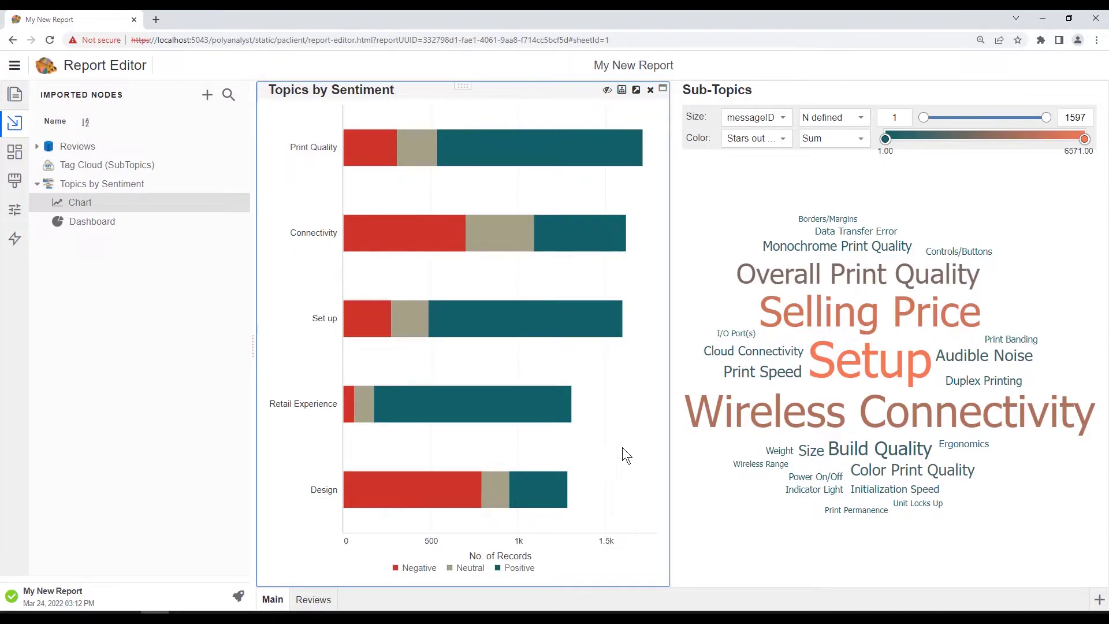
- Duplicate the Reviews table from the Reviews sheet to the Main sheet
left_click(37, 146)
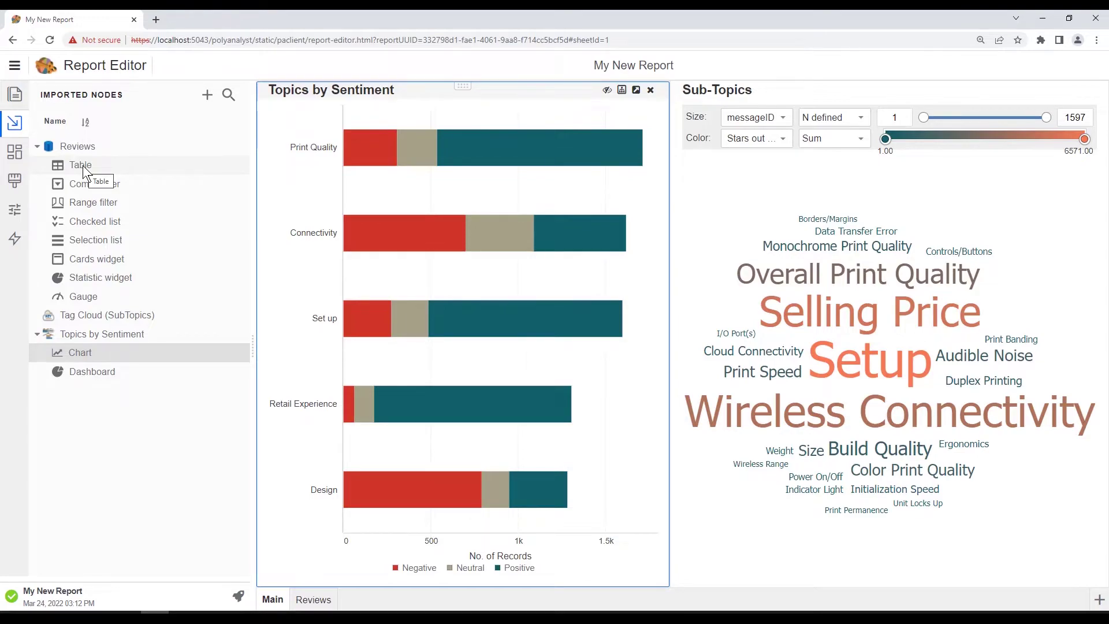
left_click(312, 599)
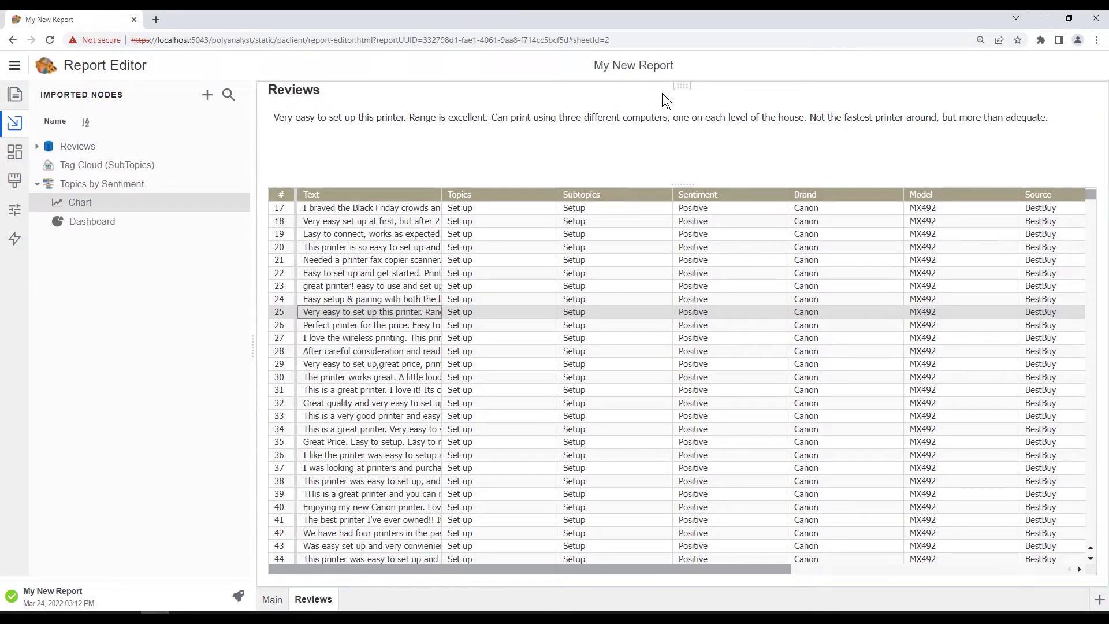
right_click(728, 91)
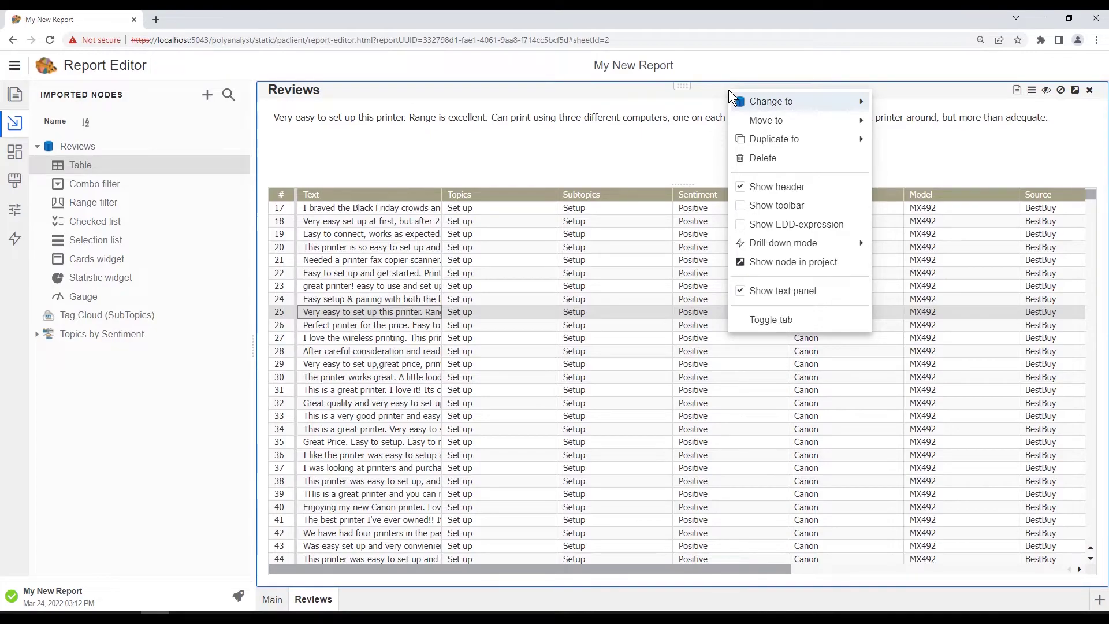
mouse_move(763, 102)
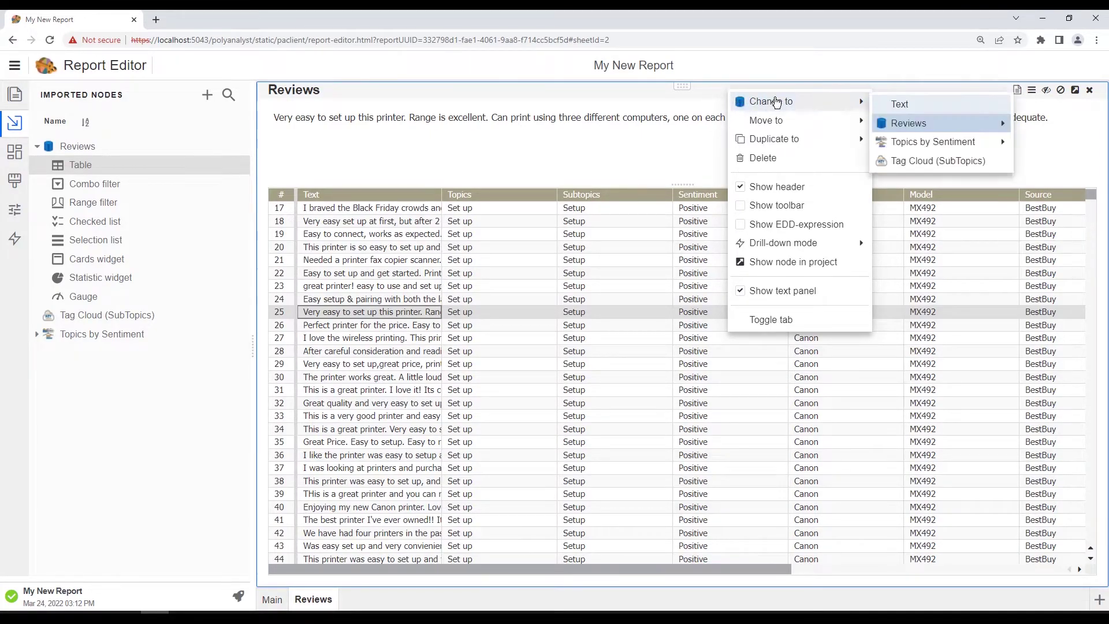
mouse_move(774, 140)
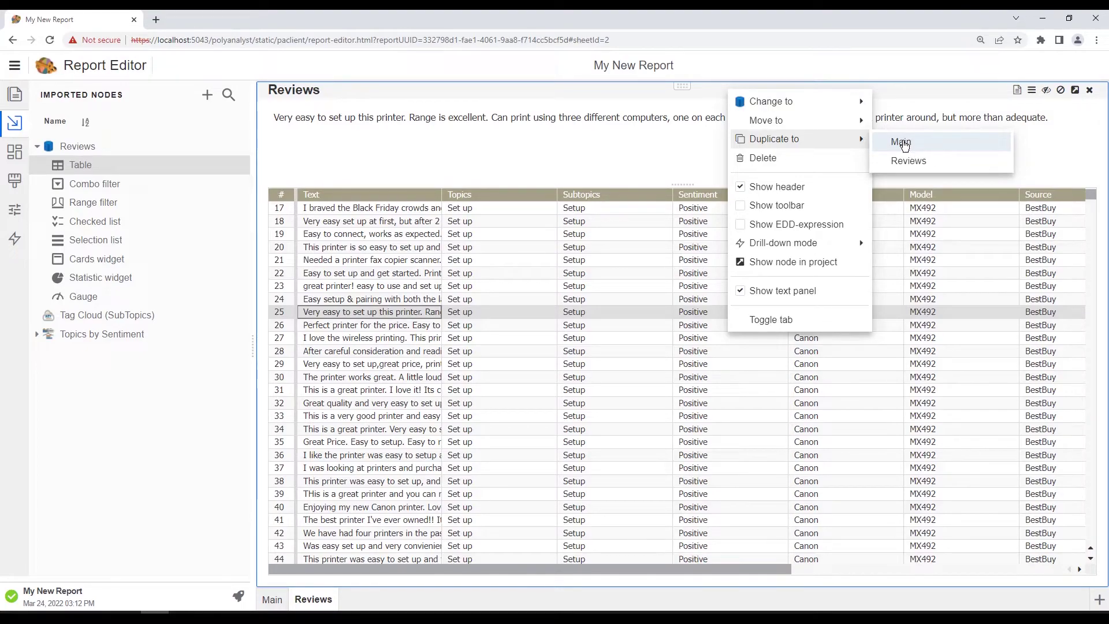
left_click(903, 142)
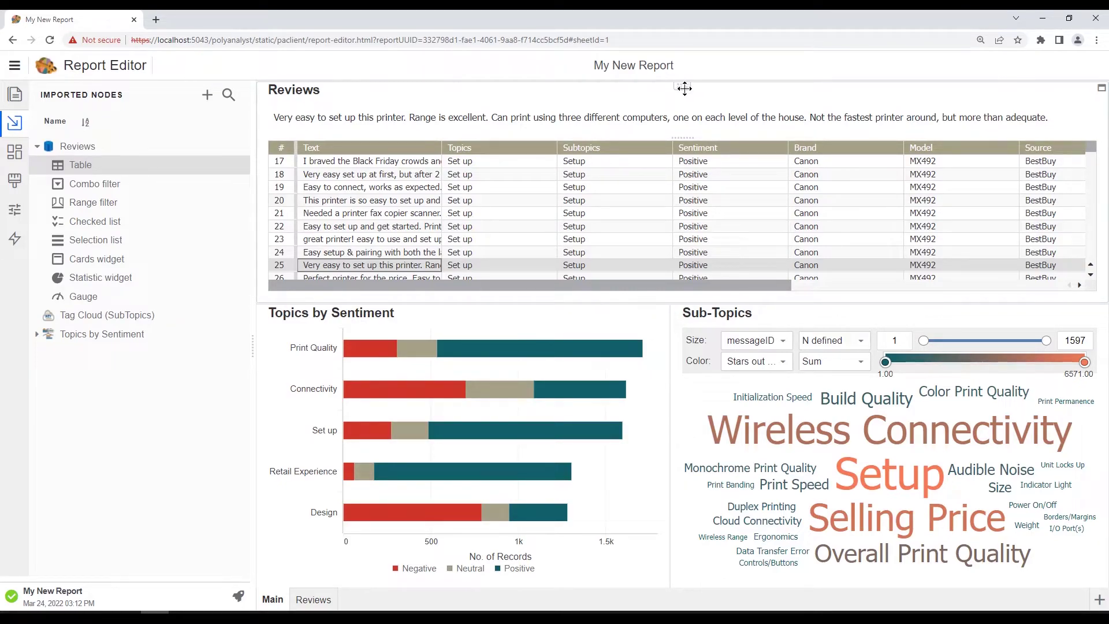
- Place the Reviews table below the chart and tag cloud on the Main sheet, reduce its height and slightly widen the chart
left_click_drag(684, 88, 720, 588)
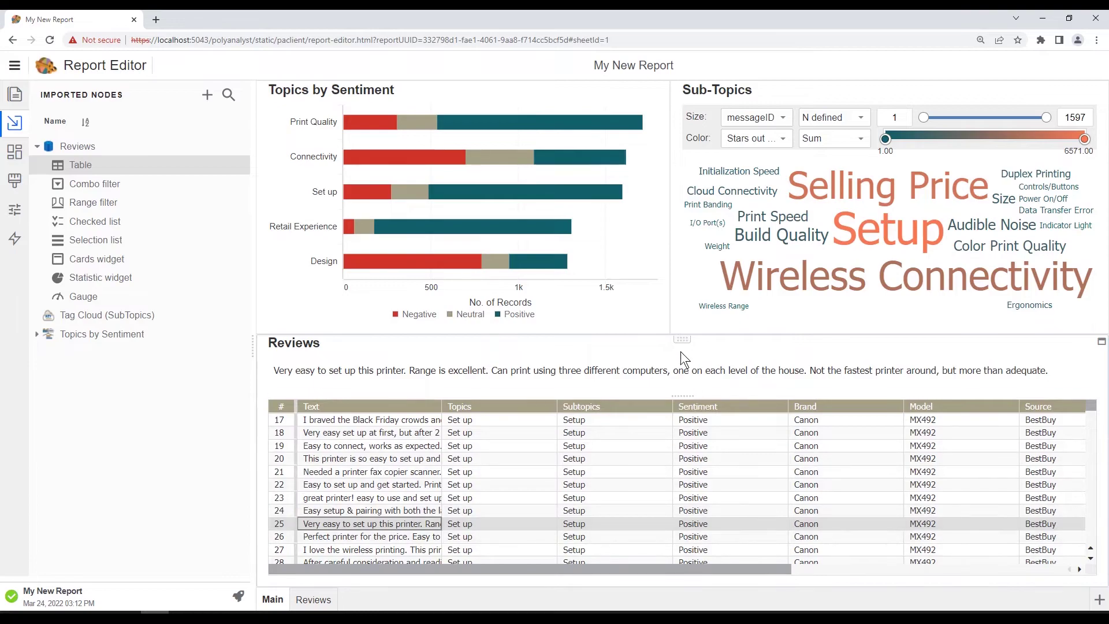
left_click_drag(667, 337, 663, 384)
left_click_drag(674, 444, 685, 473)
left_click_drag(656, 379, 655, 399)
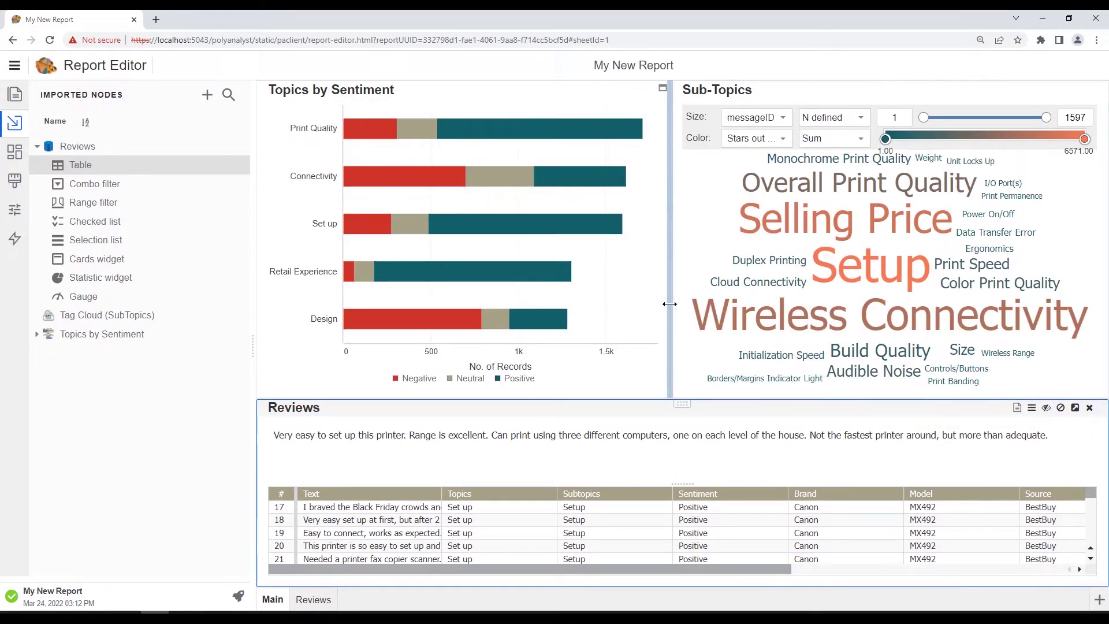
left_click_drag(674, 305, 675, 305)
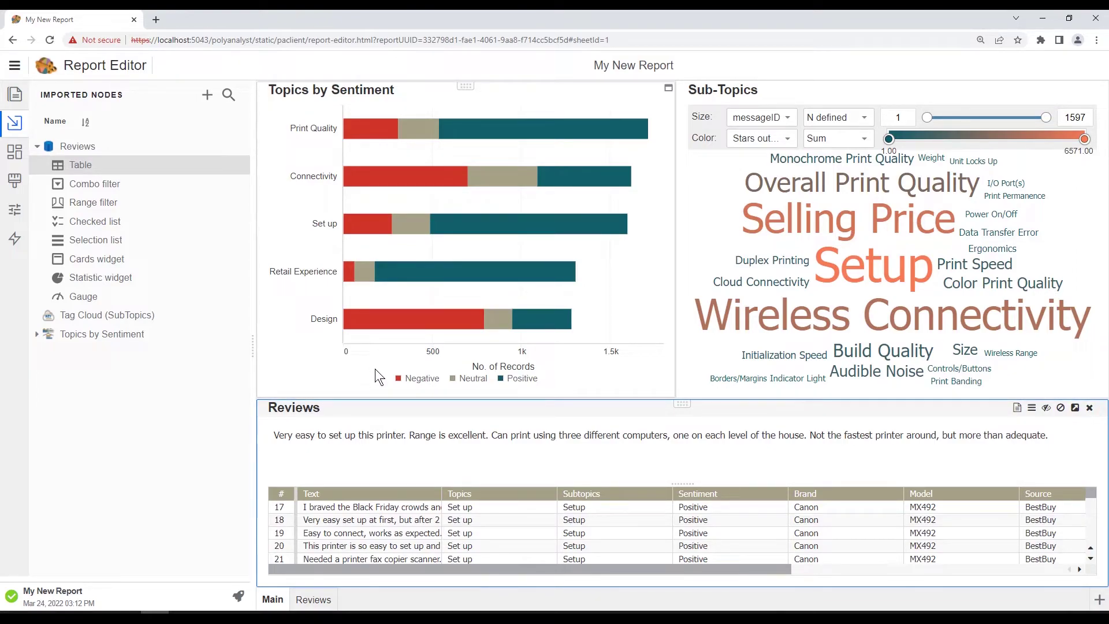
- Link both the Topics by Sentiment chart and the Sub-Topics tag cloud to the Reviews table in EDD mode
left_click(14, 241)
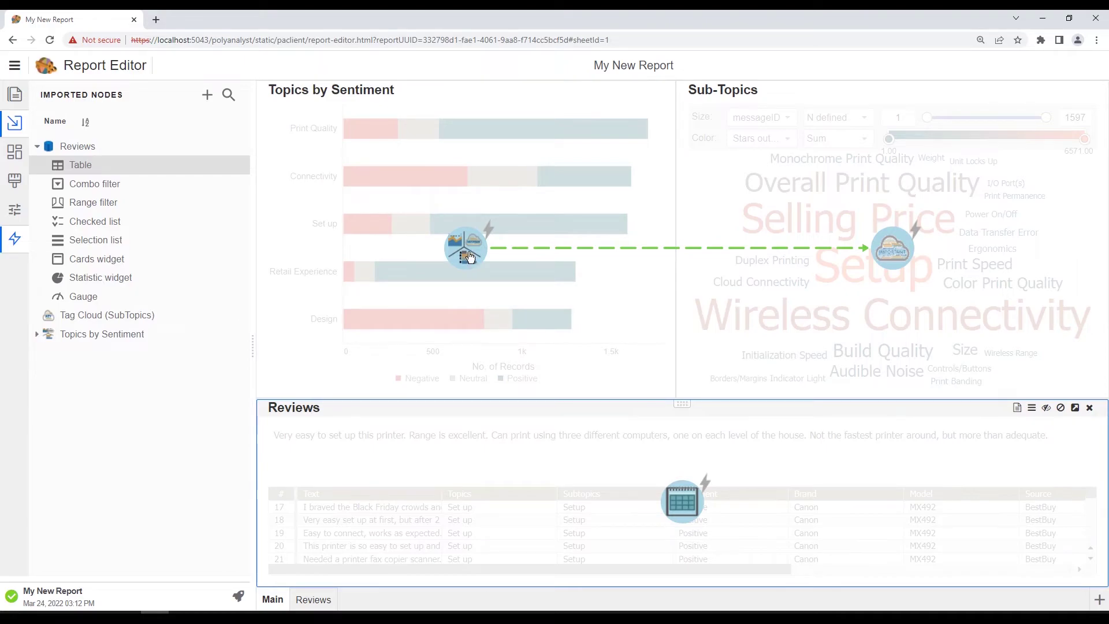
left_click_drag(470, 257, 677, 495)
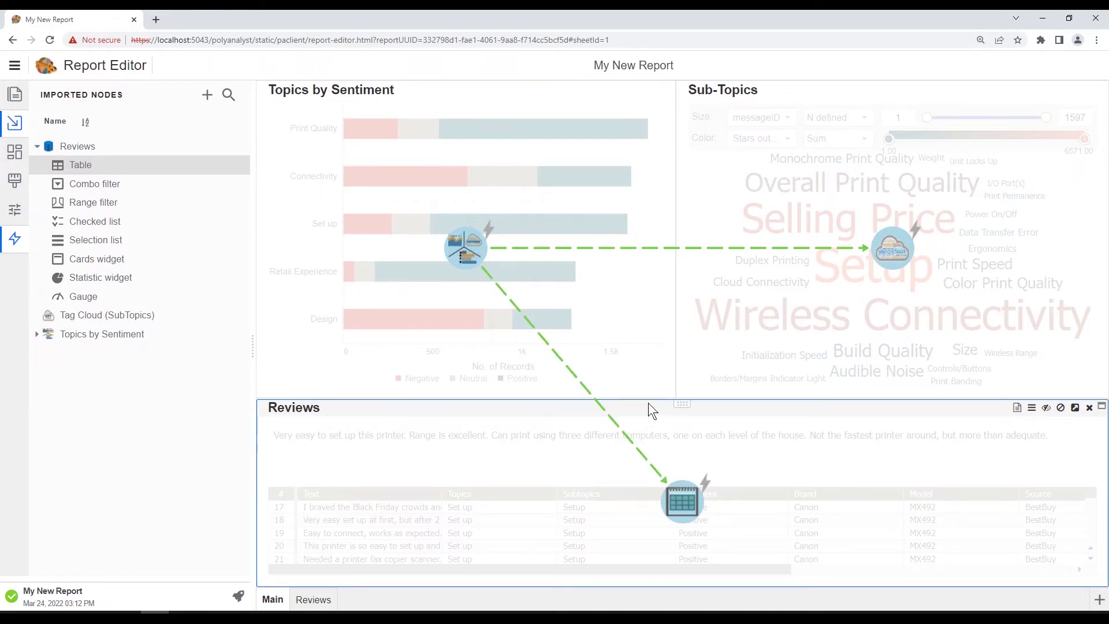
left_click_drag(893, 255, 760, 448)
left_click_drag(704, 498, 697, 502)
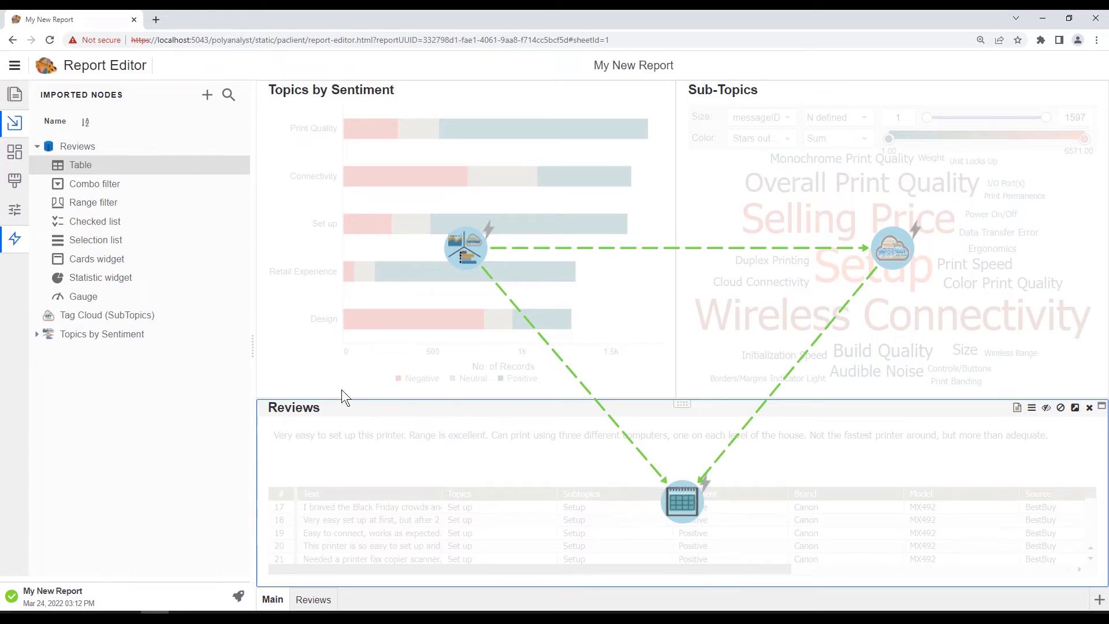
left_click(15, 242)
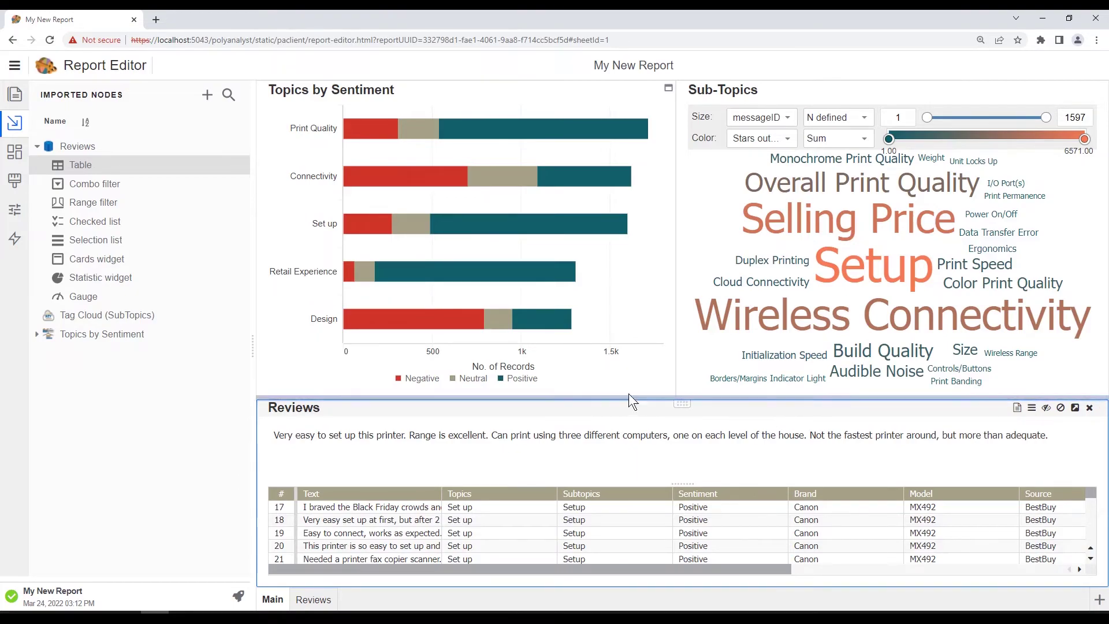
- Hide the Reviews sheet from the report and return to the Main sheet
left_click(318, 602)
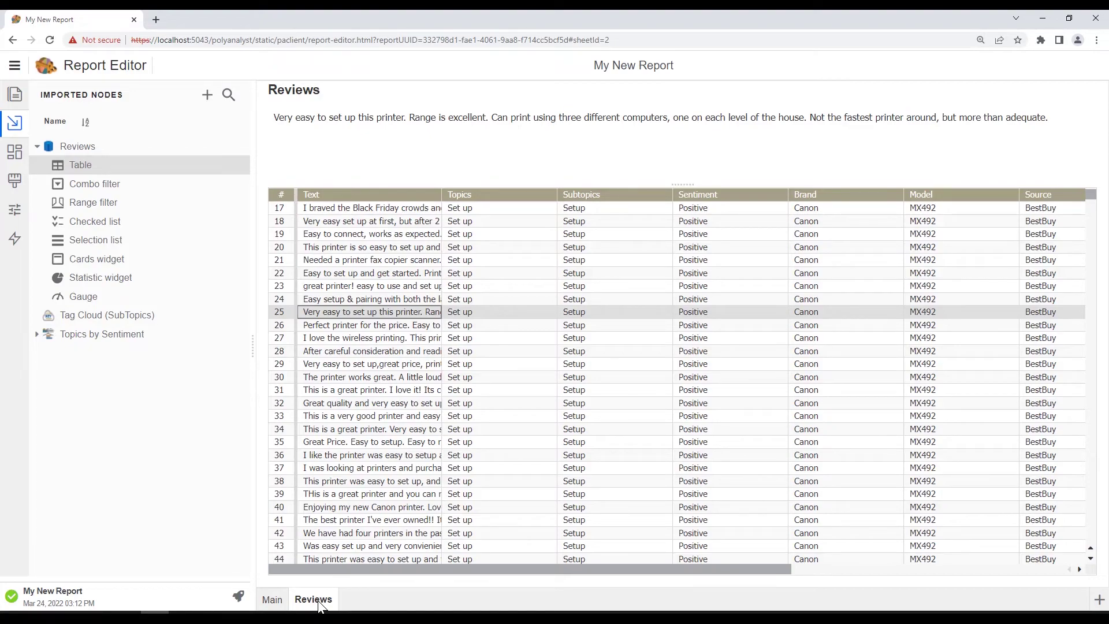
right_click(320, 603)
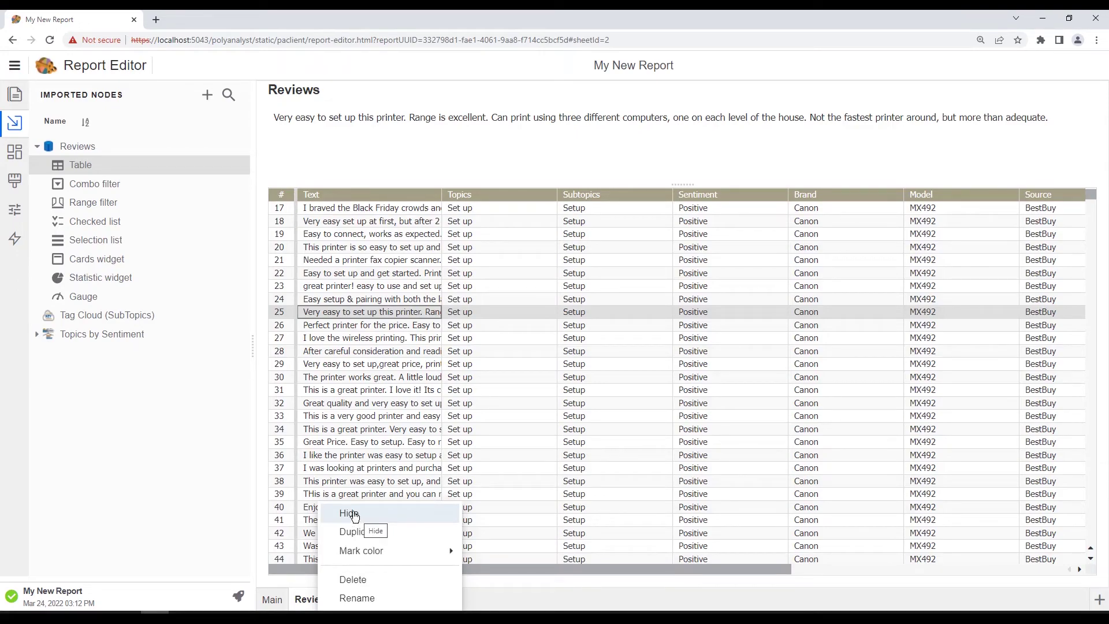
left_click(351, 512)
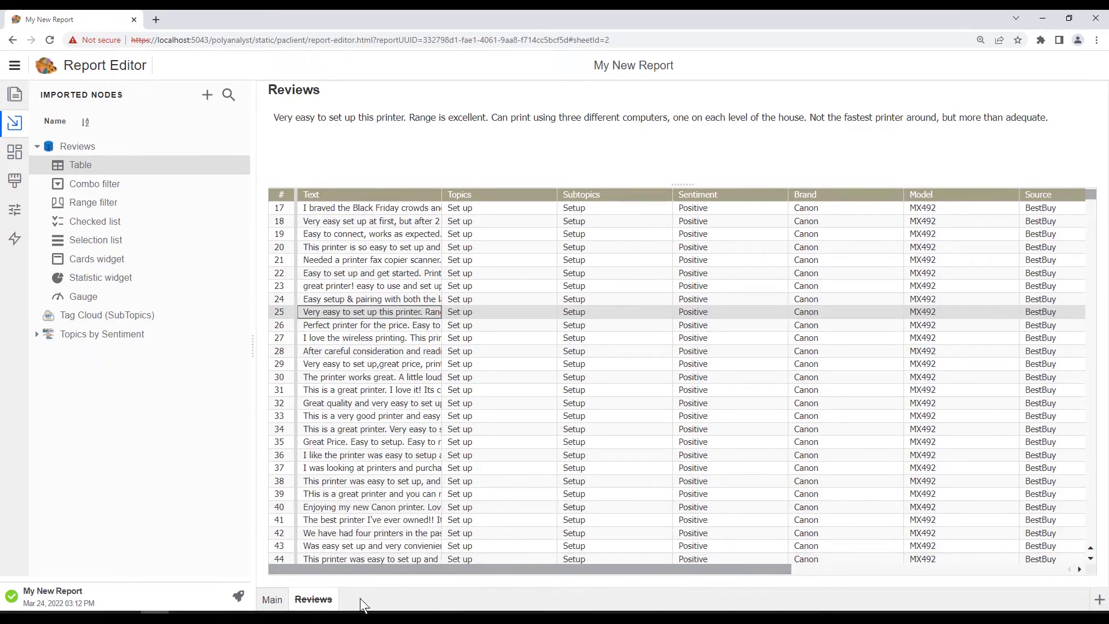
left_click(278, 602)
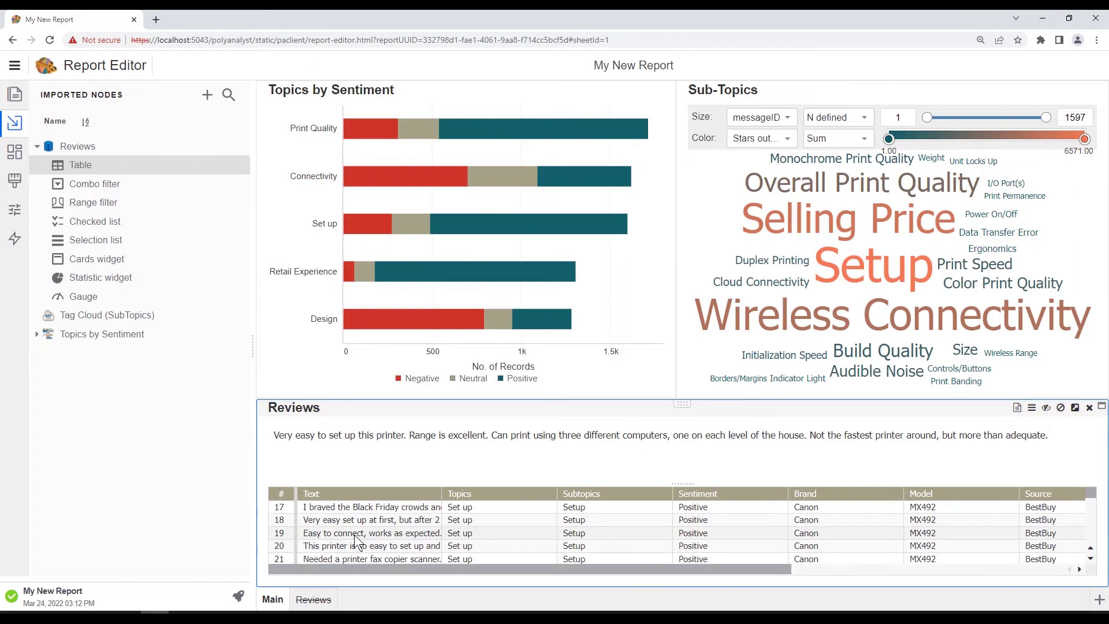
- Republish the report and filter its web version by the positive Print Quality bar in the chart
left_click(240, 598)
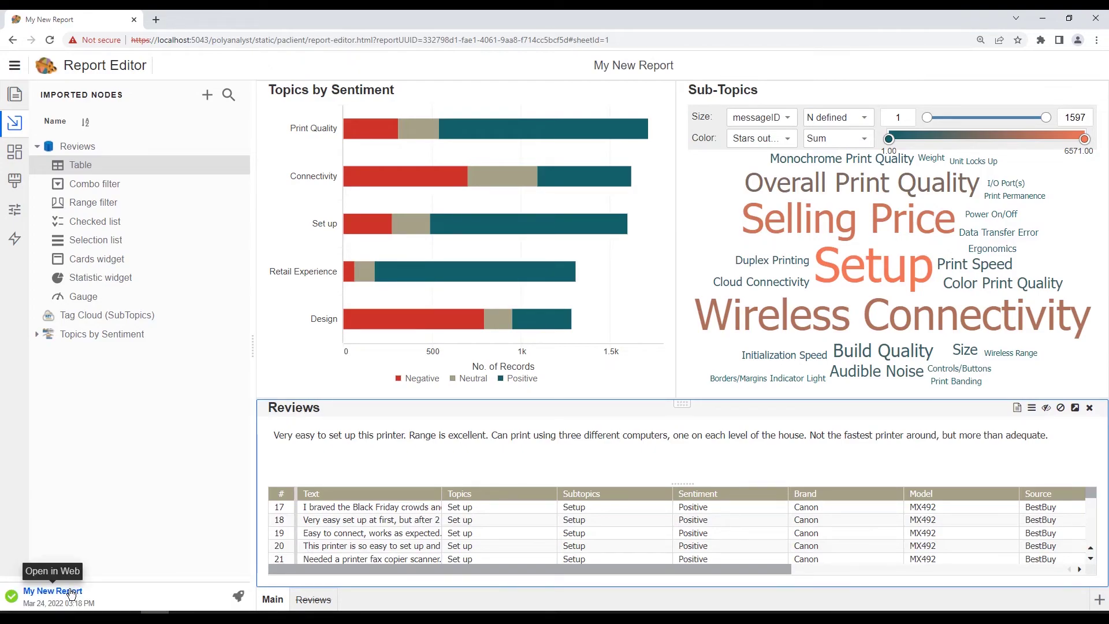
left_click(70, 590)
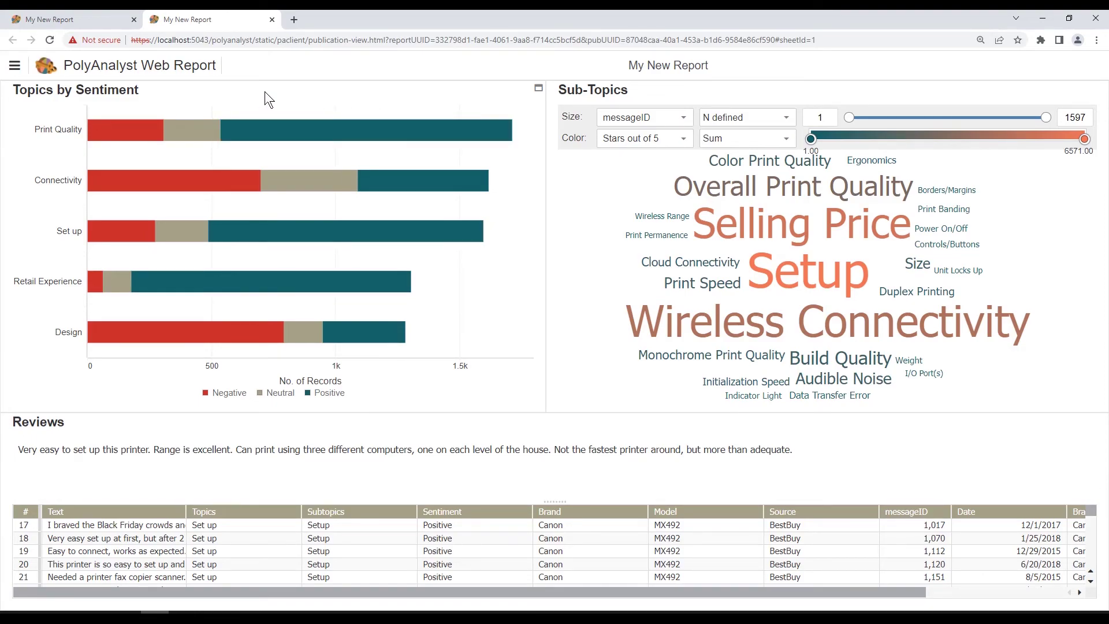
left_click(283, 133)
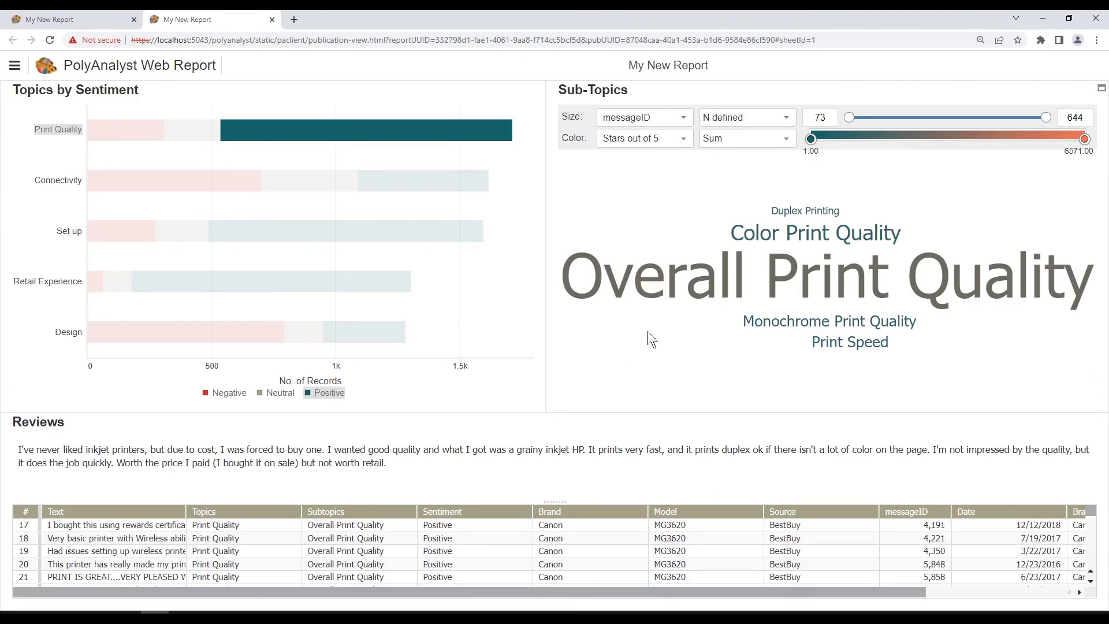
- Filter the Reviews table by the Color Print Quality sub-topic in the tag cloud and browse the matching reviews
left_click(805, 238)
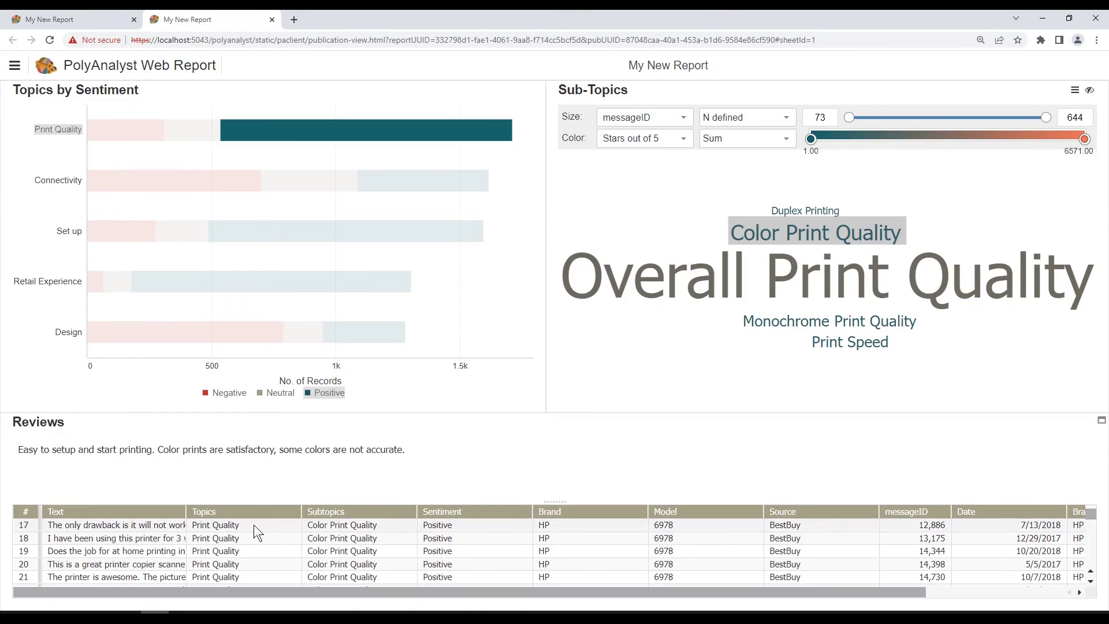
scroll(138, 537, "down", 5)
scroll(135, 539, "down", 1)
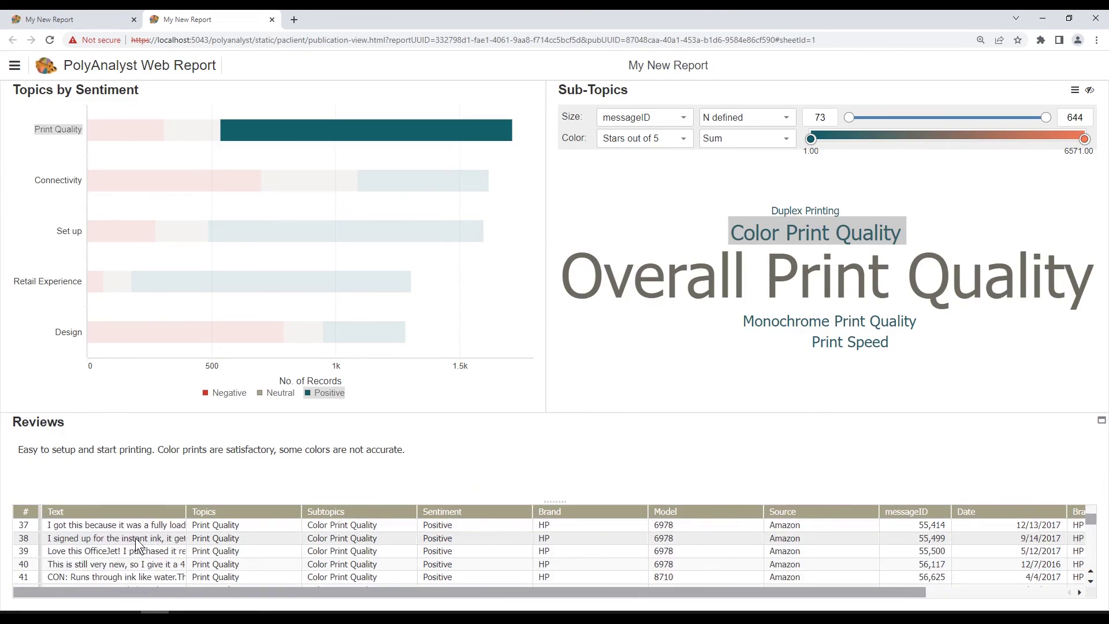
- Read the full text of individual Color Print Quality reviews, including those in rows 39 and 43 of the Reviews table
left_click(136, 538)
left_click(125, 552)
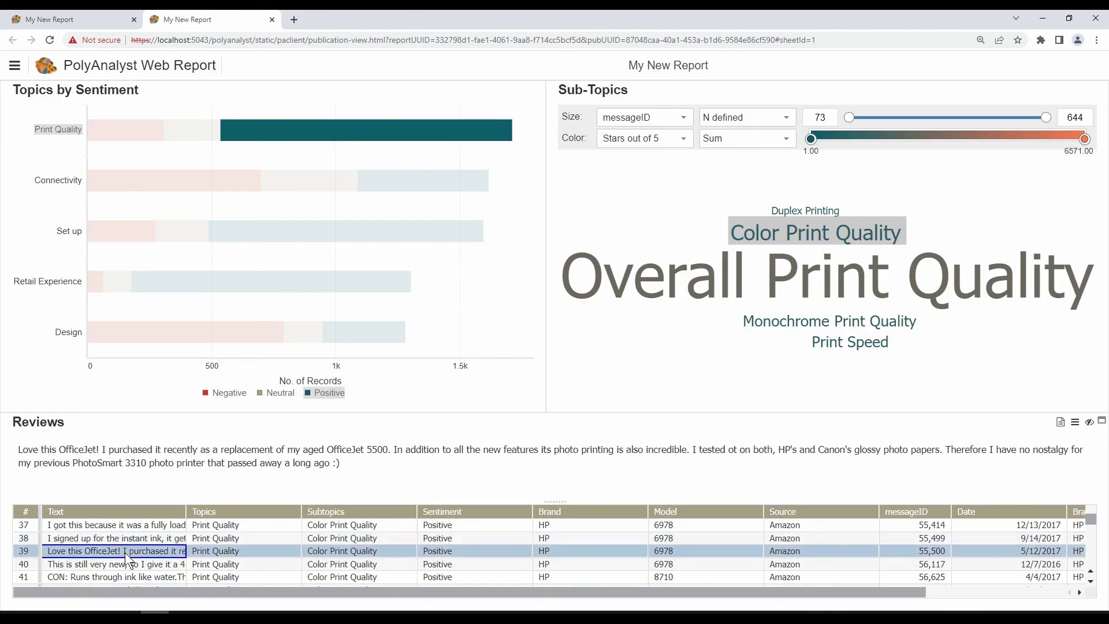
scroll(99, 554, "down", 1)
left_click(99, 550)
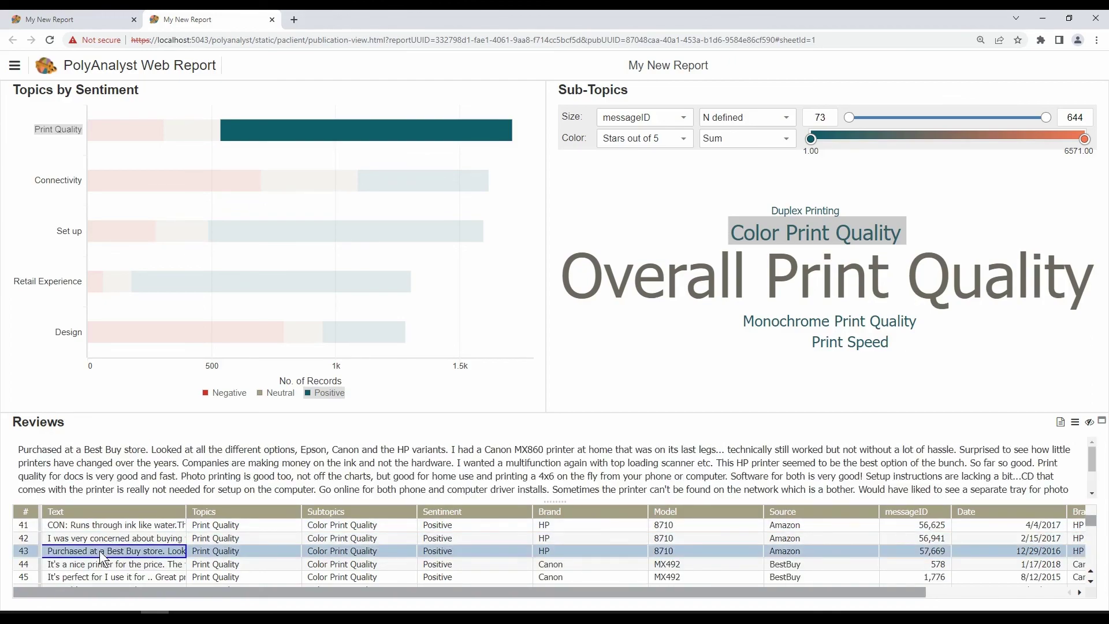
scroll(140, 460, "down", 3)
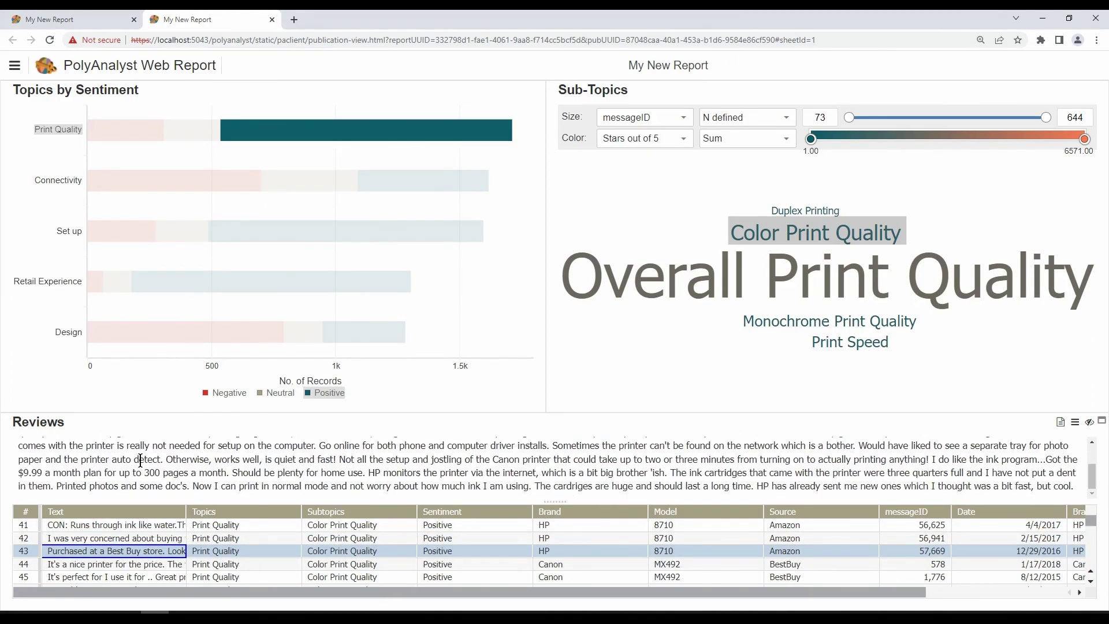
scroll(141, 460, "up", 3)
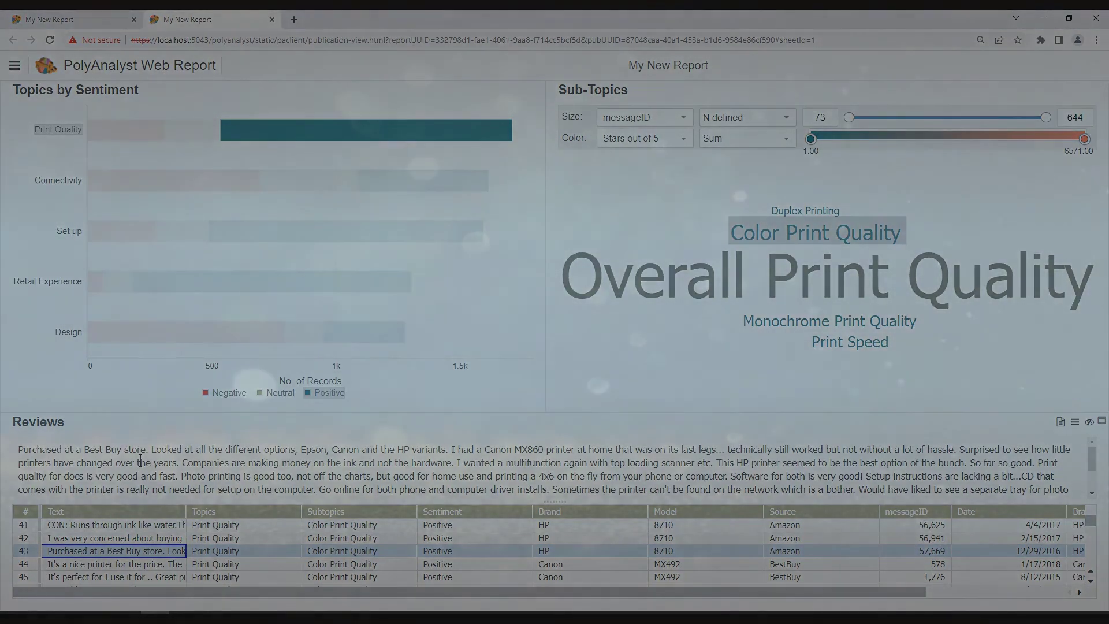